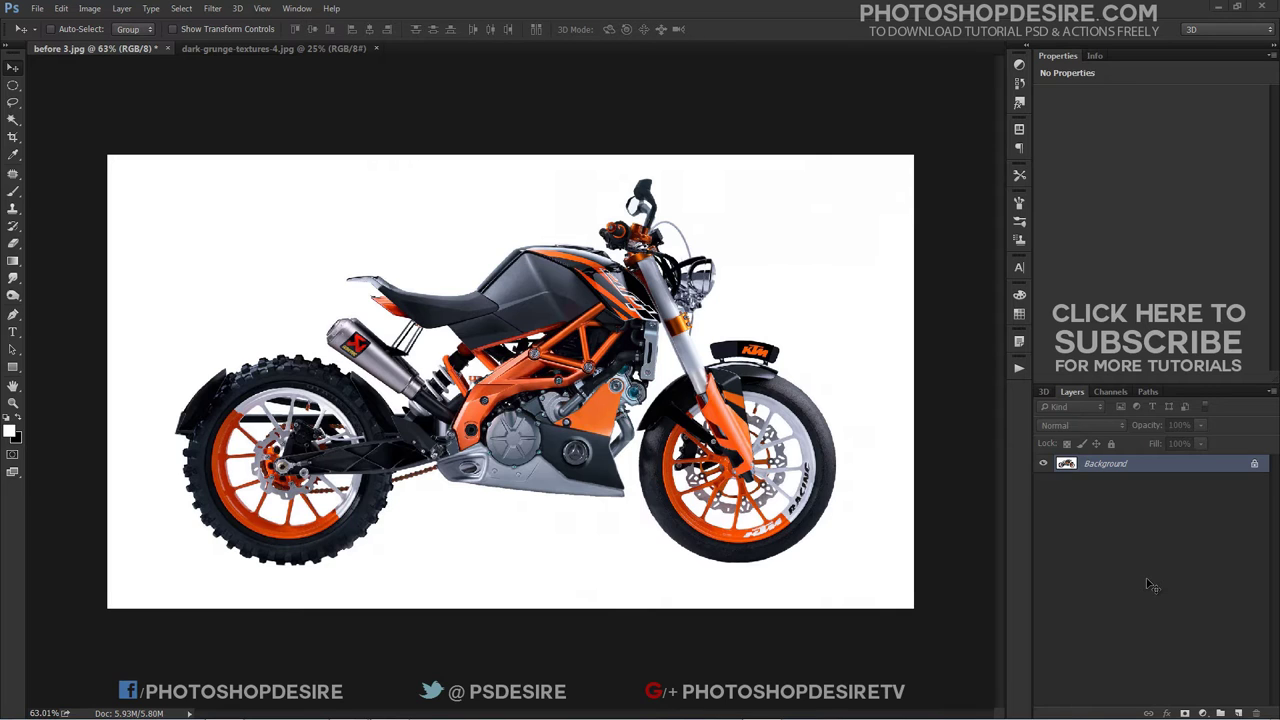
- Add a Solid Color fill layer in dark blue #051340 over the motorcycle photo
left_click(1204, 713)
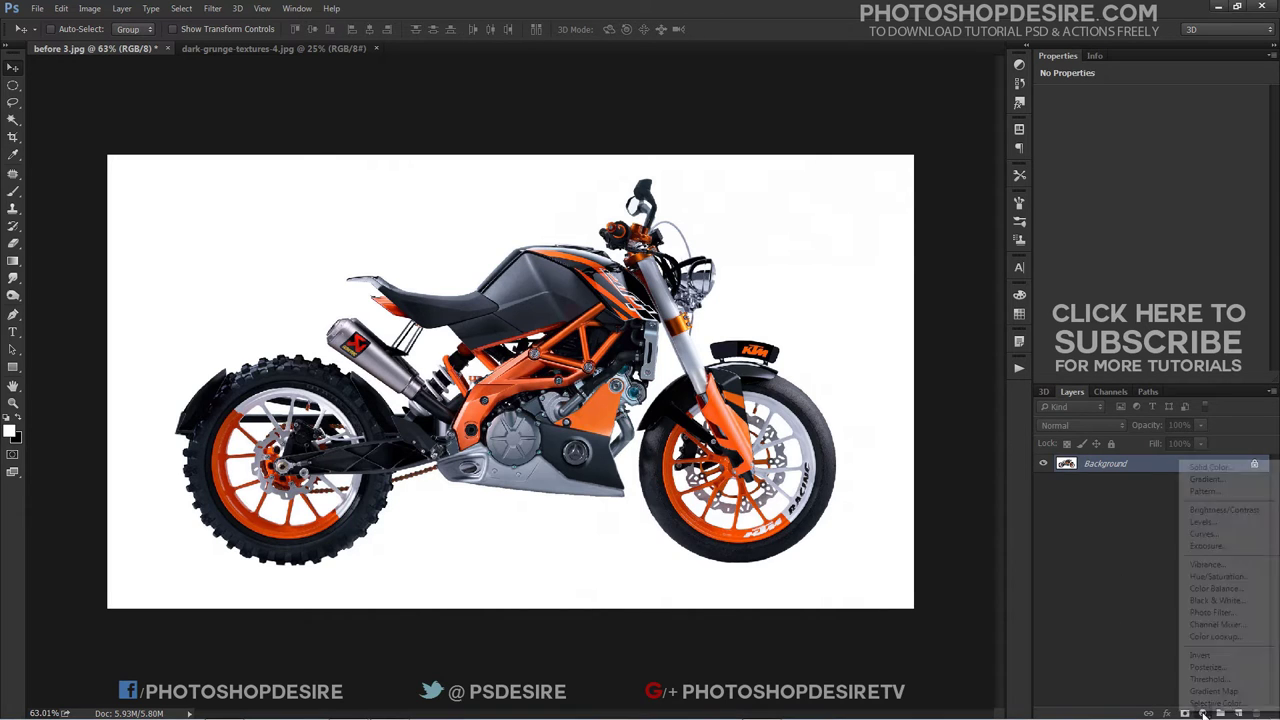
left_click(1236, 469)
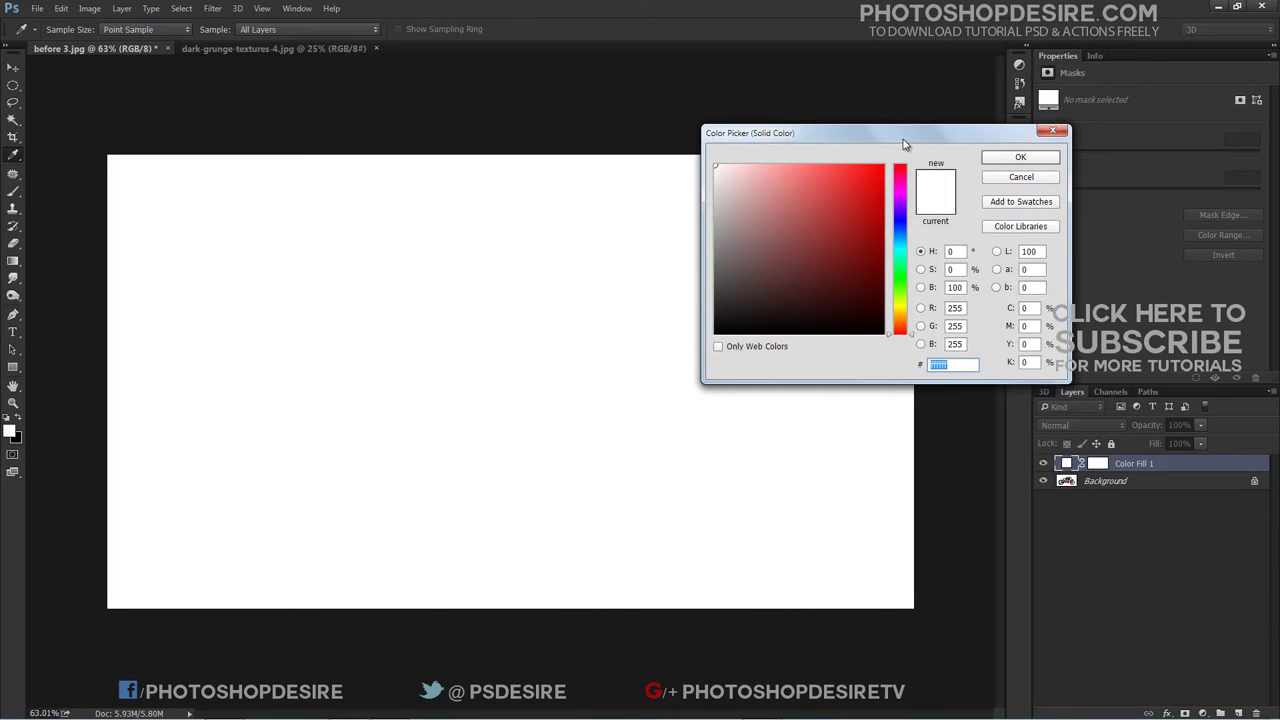
left_click_drag(903, 139, 675, 169)
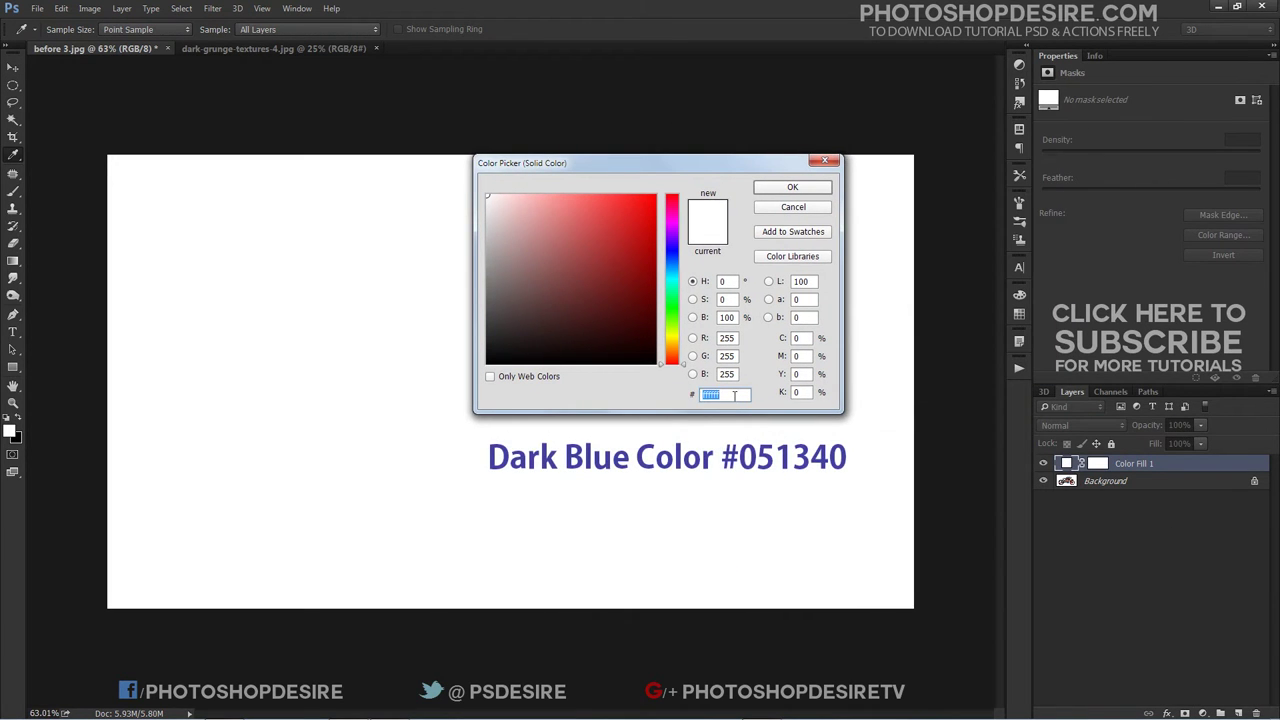
type("0")
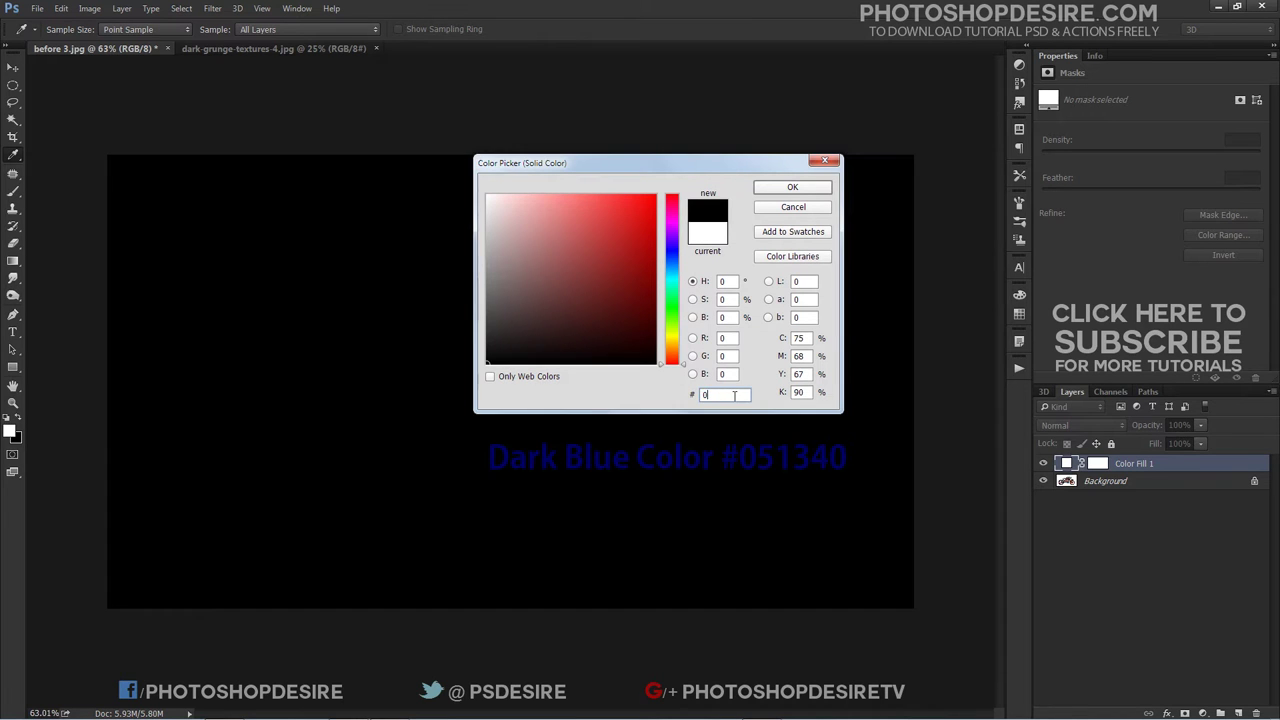
type("5")
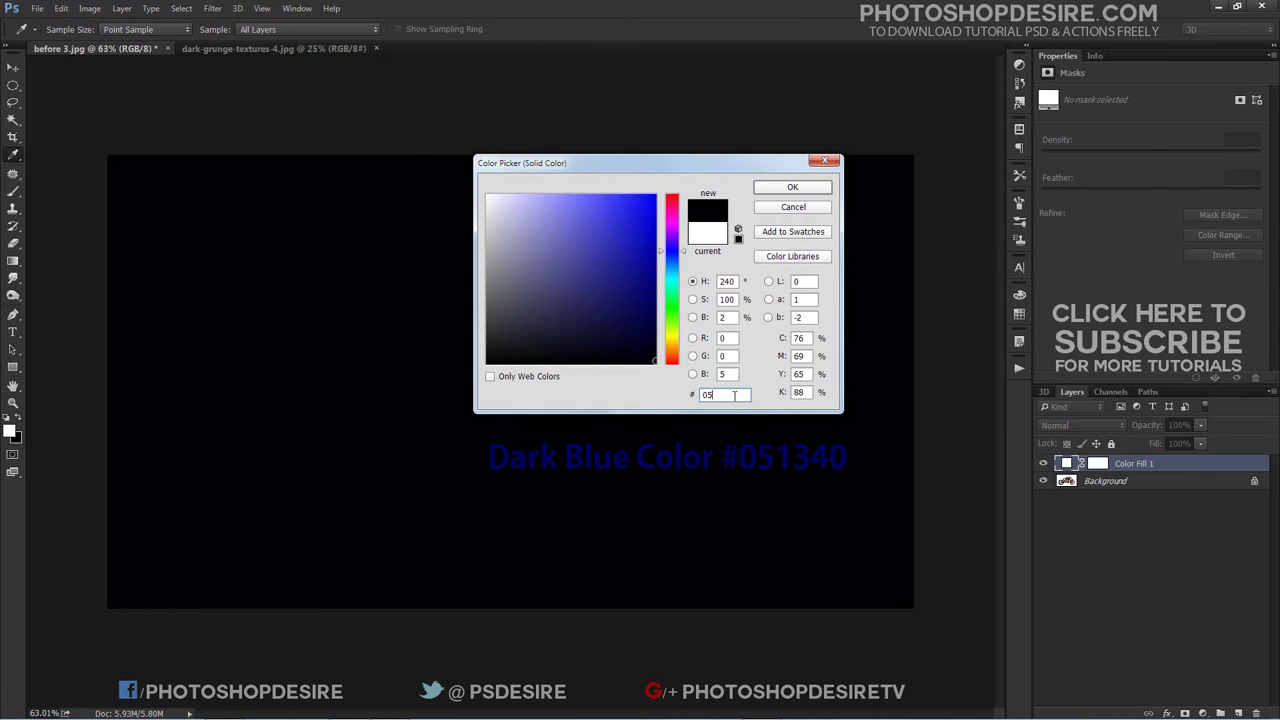
type("134")
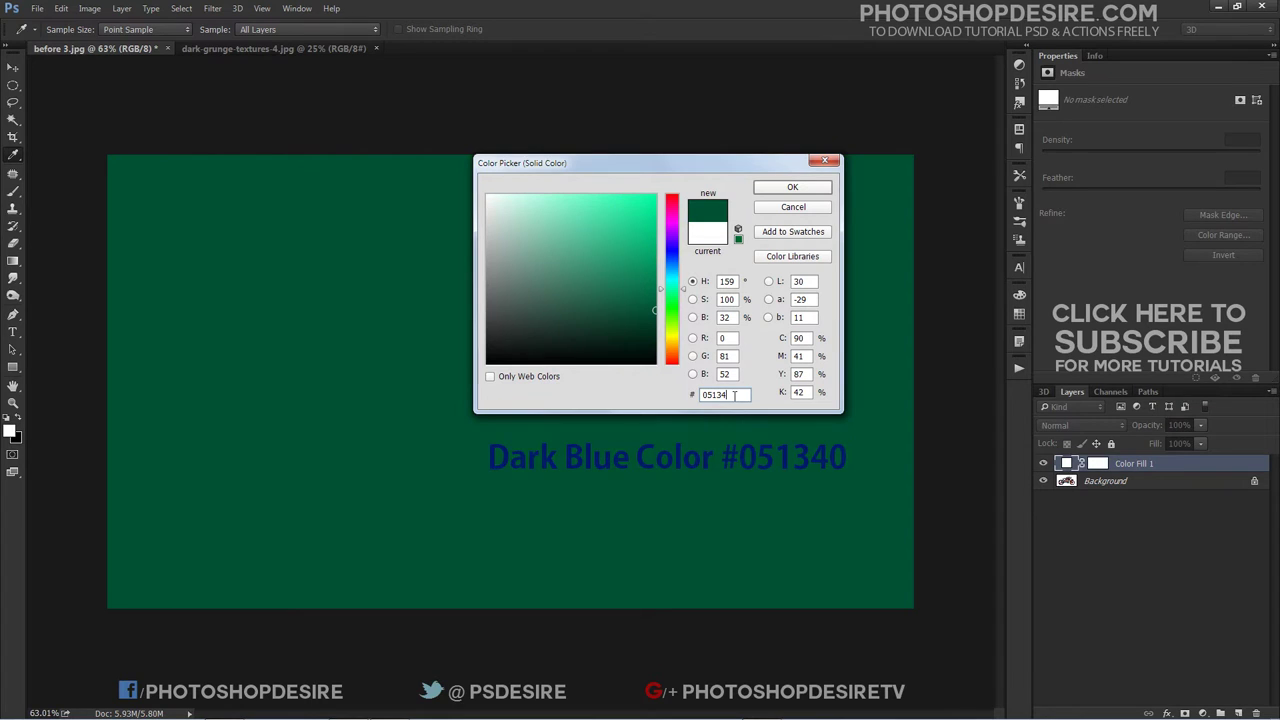
type("0")
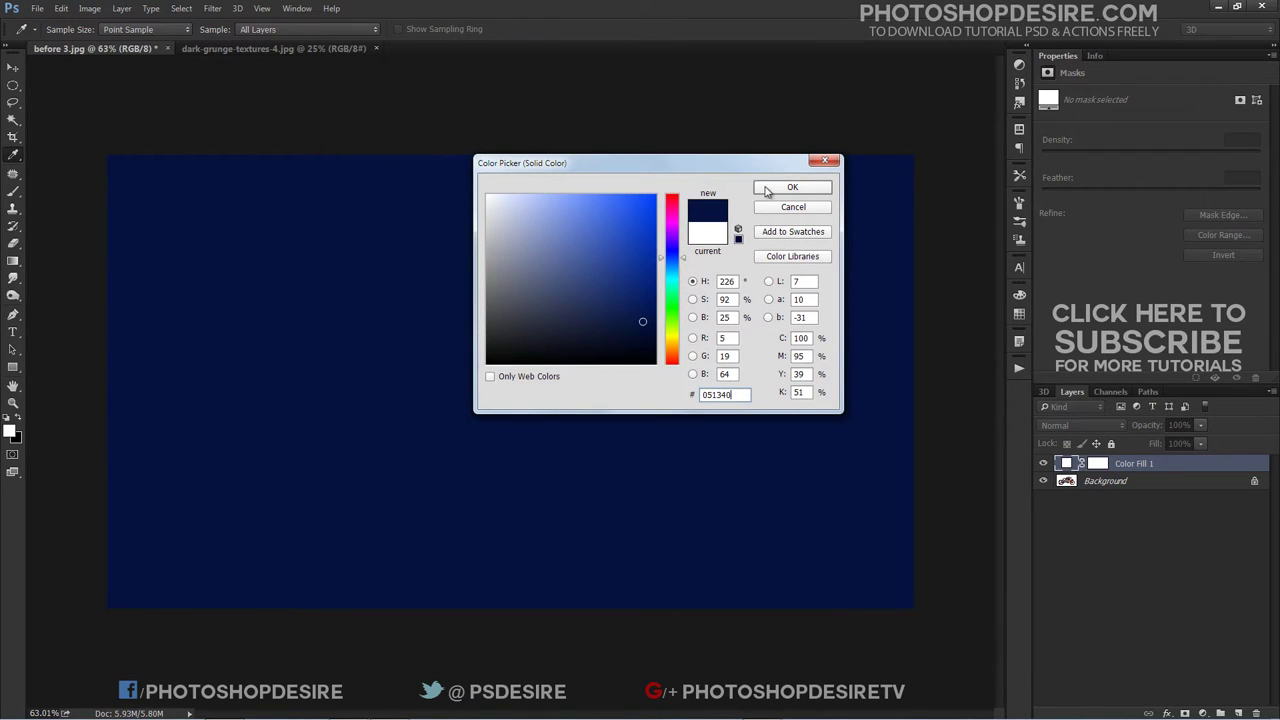
left_click(792, 187)
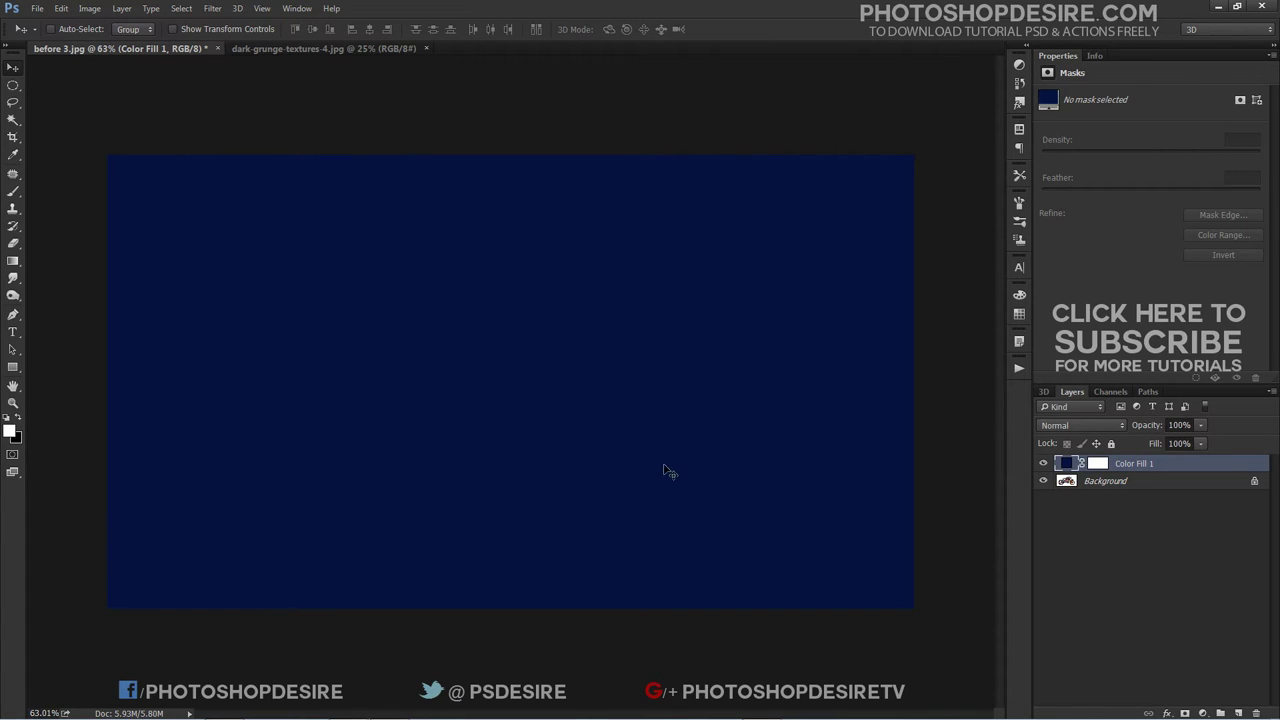
- Create a new transparent 80 × 80 px document, Untitled-1, and zoom in on it
left_click(37, 9)
left_click(45, 22)
double_click(408, 163)
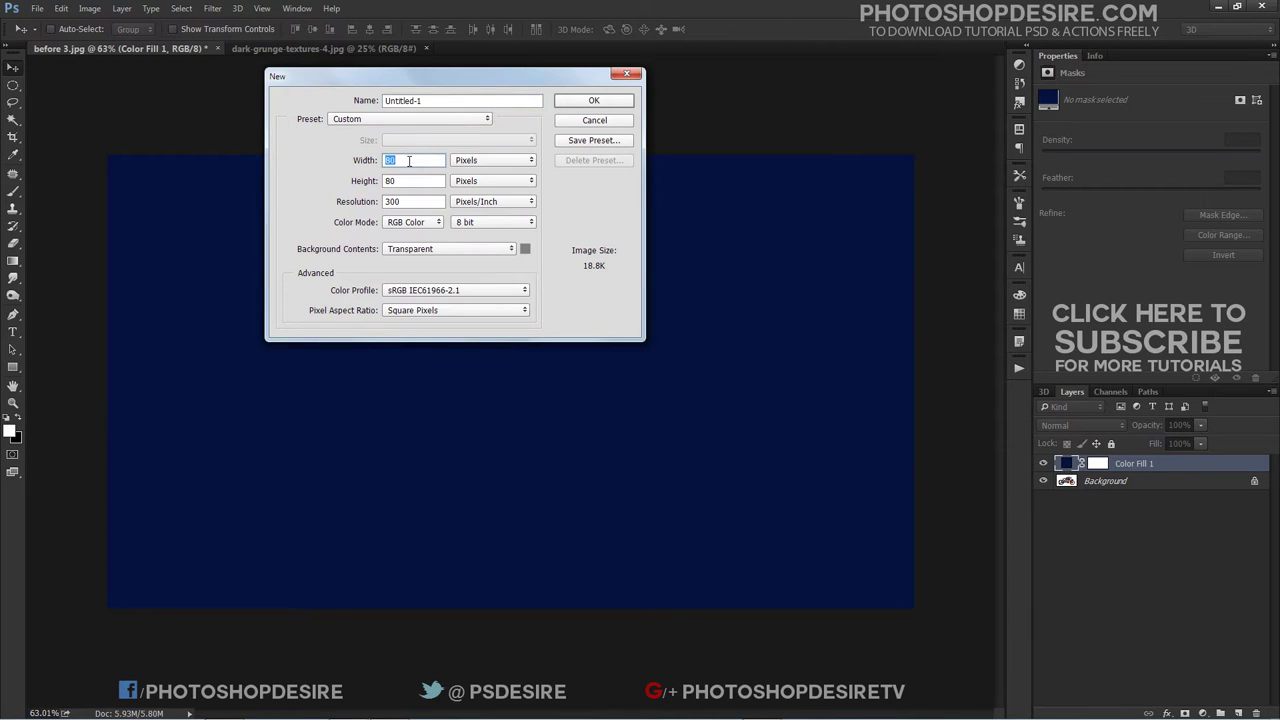
double_click(412, 181)
left_click(596, 102)
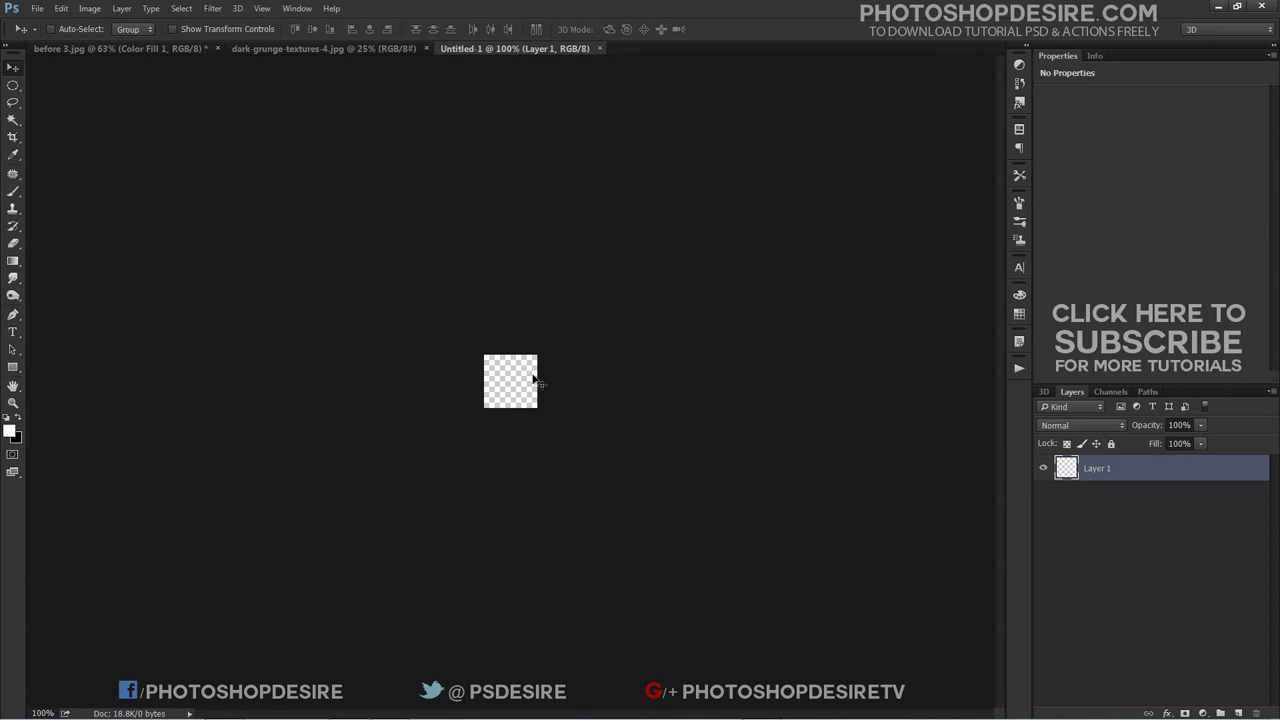
scroll(517, 382, "up", 5)
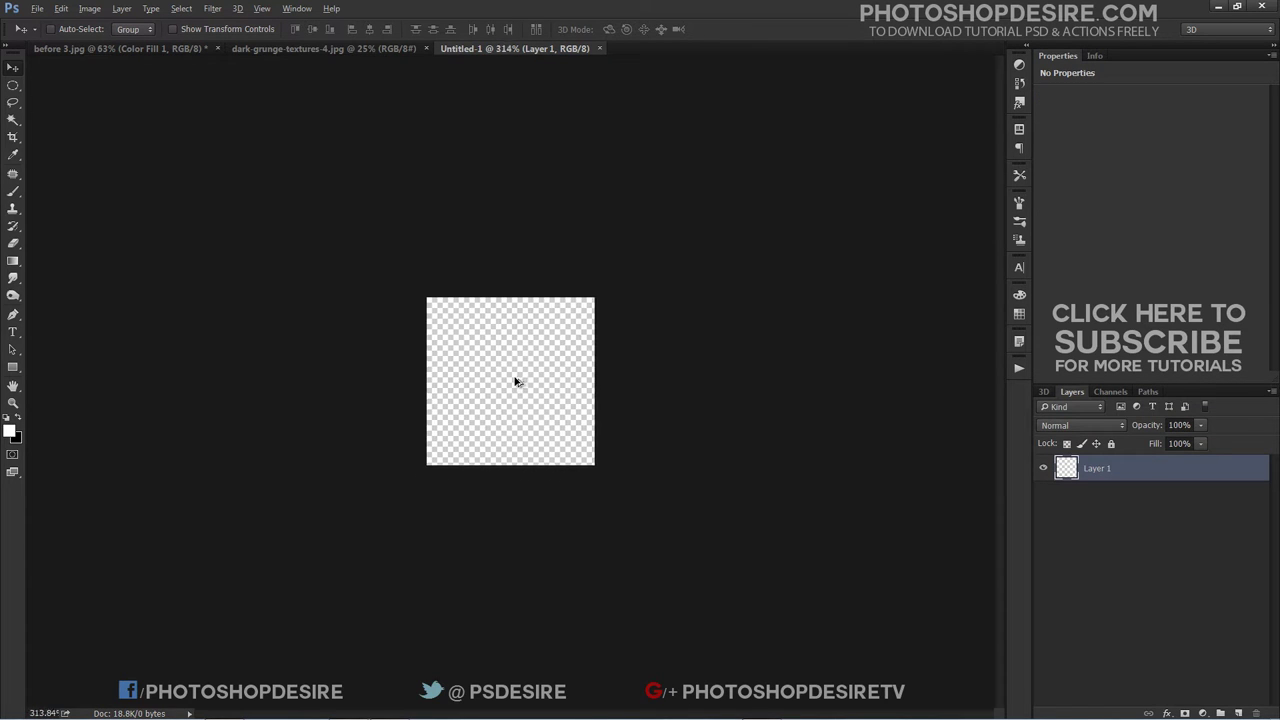
left_click(13, 367)
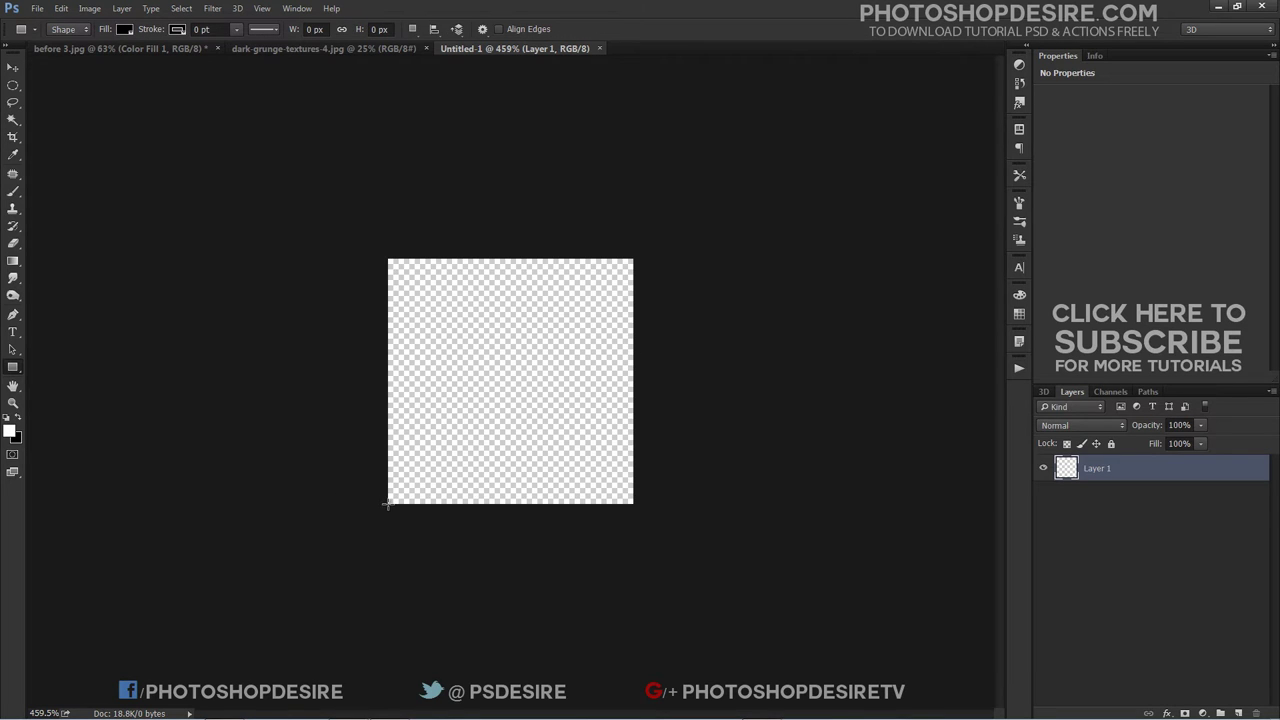
- Draw a thin 4 × 81 px rectangle along the tile's left edge and colour it white (ffffff)
mouse_move(387, 505)
left_mouse_down()
mouse_move(391, 297)
mouse_move(404, 260)
left_mouse_up()
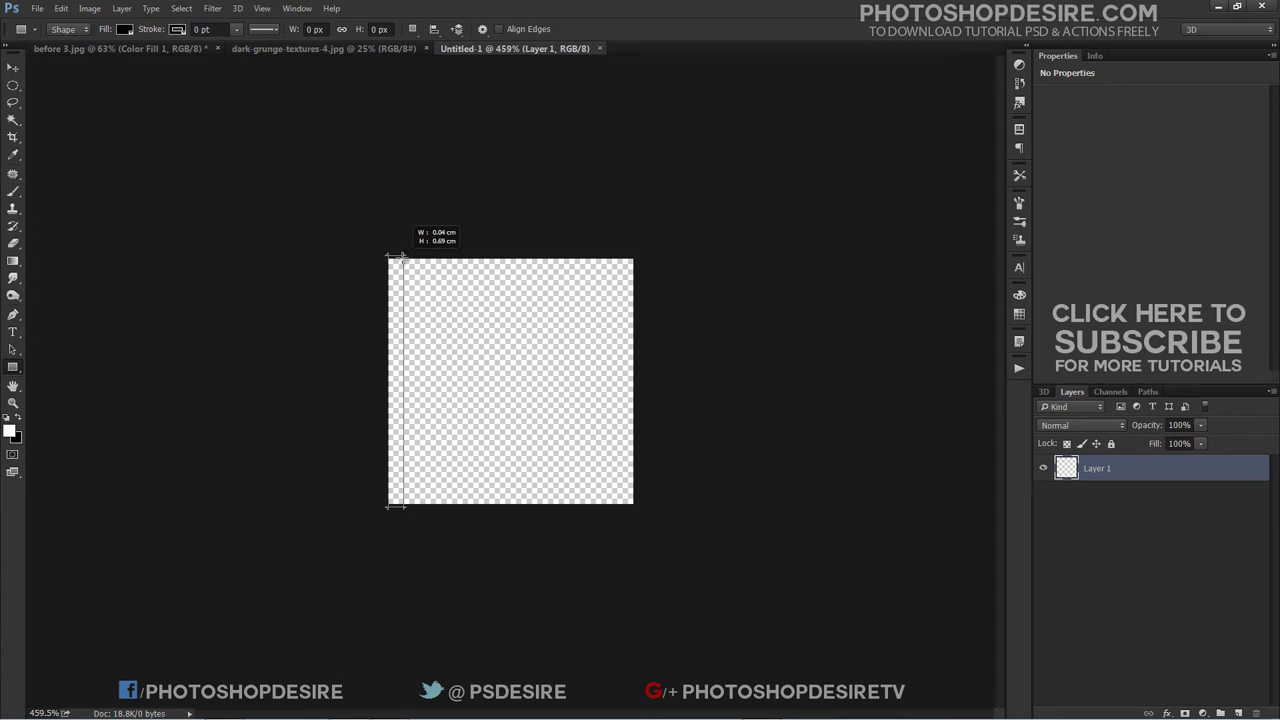
left_click_drag(403, 260, 398, 260)
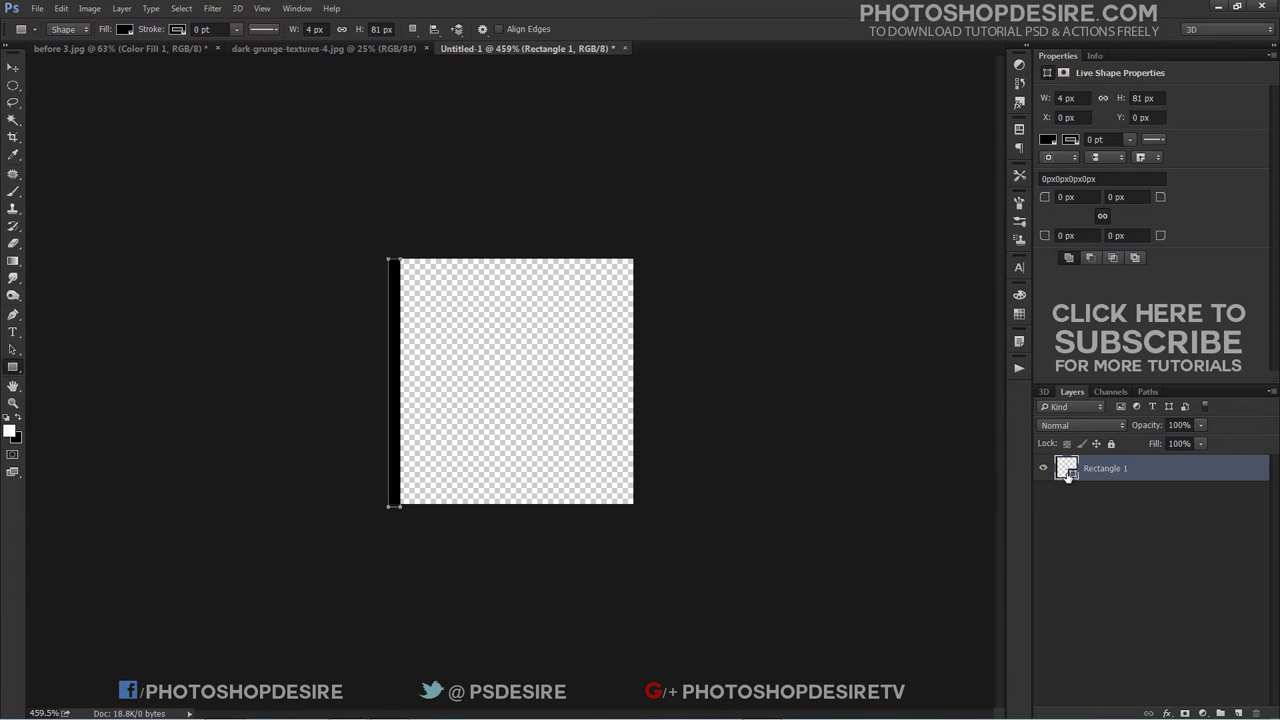
double_click(1067, 468)
type("ffffff")
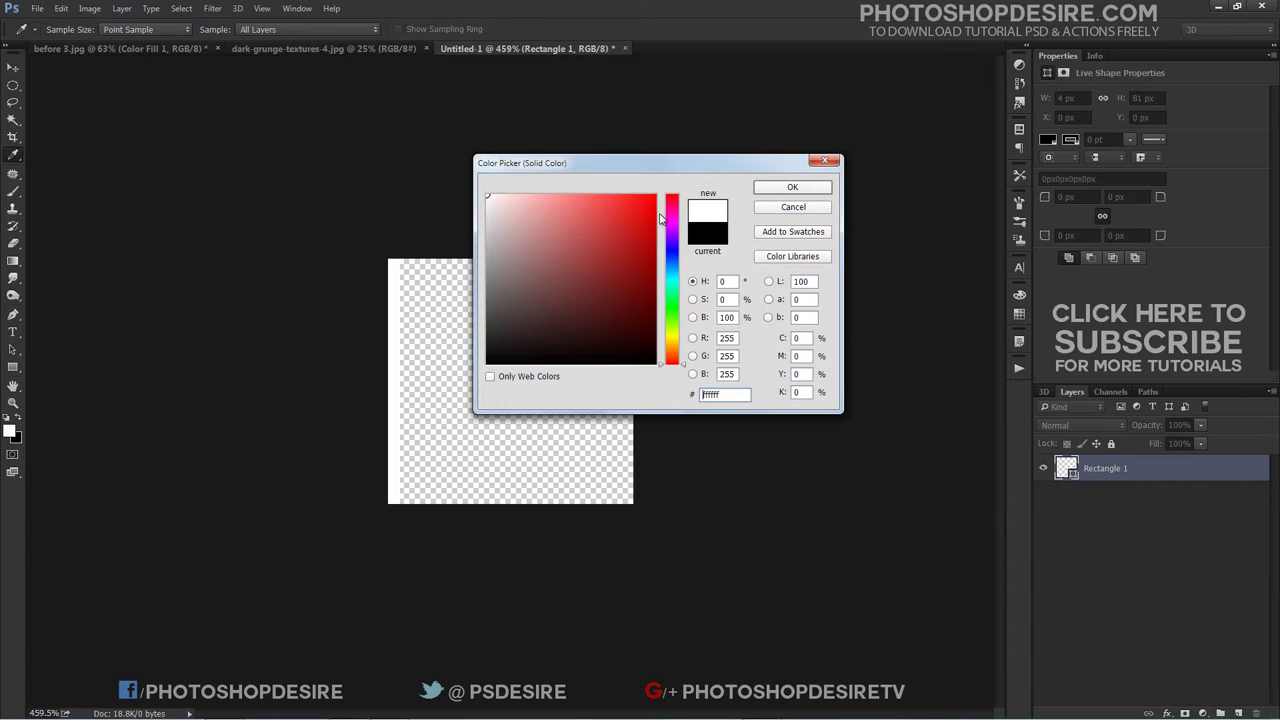
left_click(768, 189)
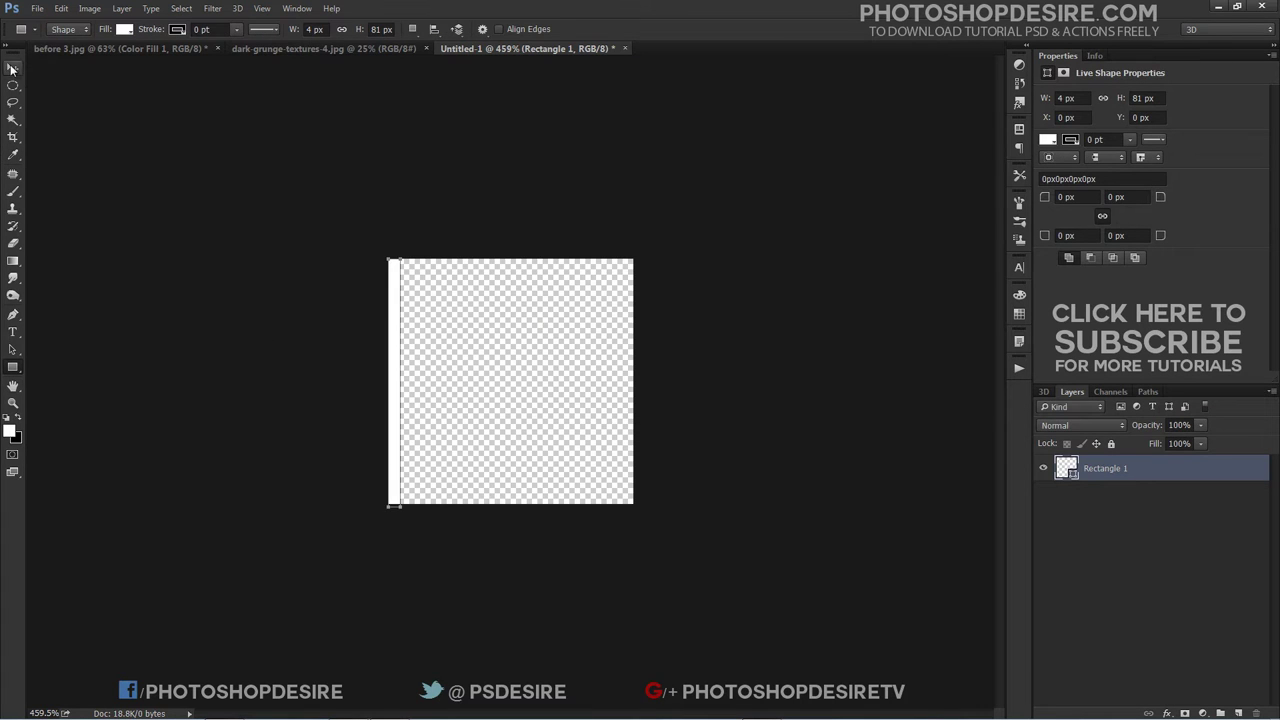
left_click(13, 67)
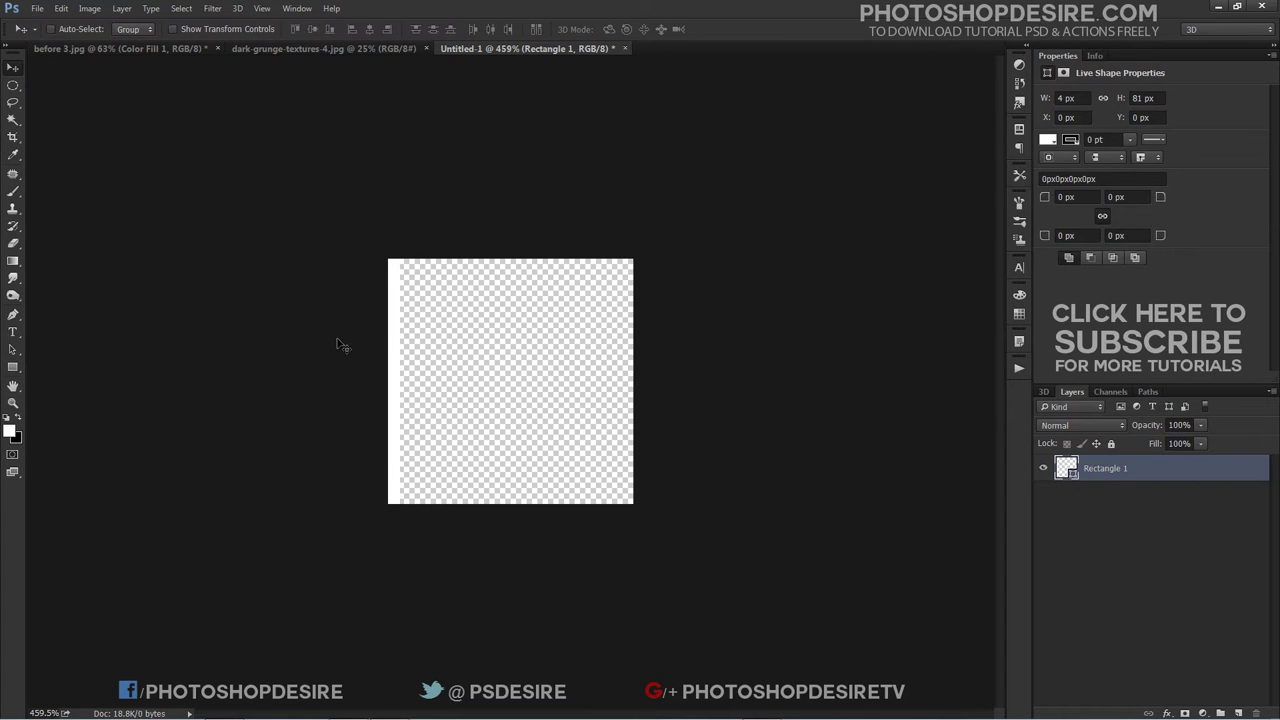
- Duplicate the white strip and move the copy to the tile's right edge
left_click(122, 8)
left_click(140, 49)
left_click(566, 150)
left_click_drag(392, 376, 622, 379)
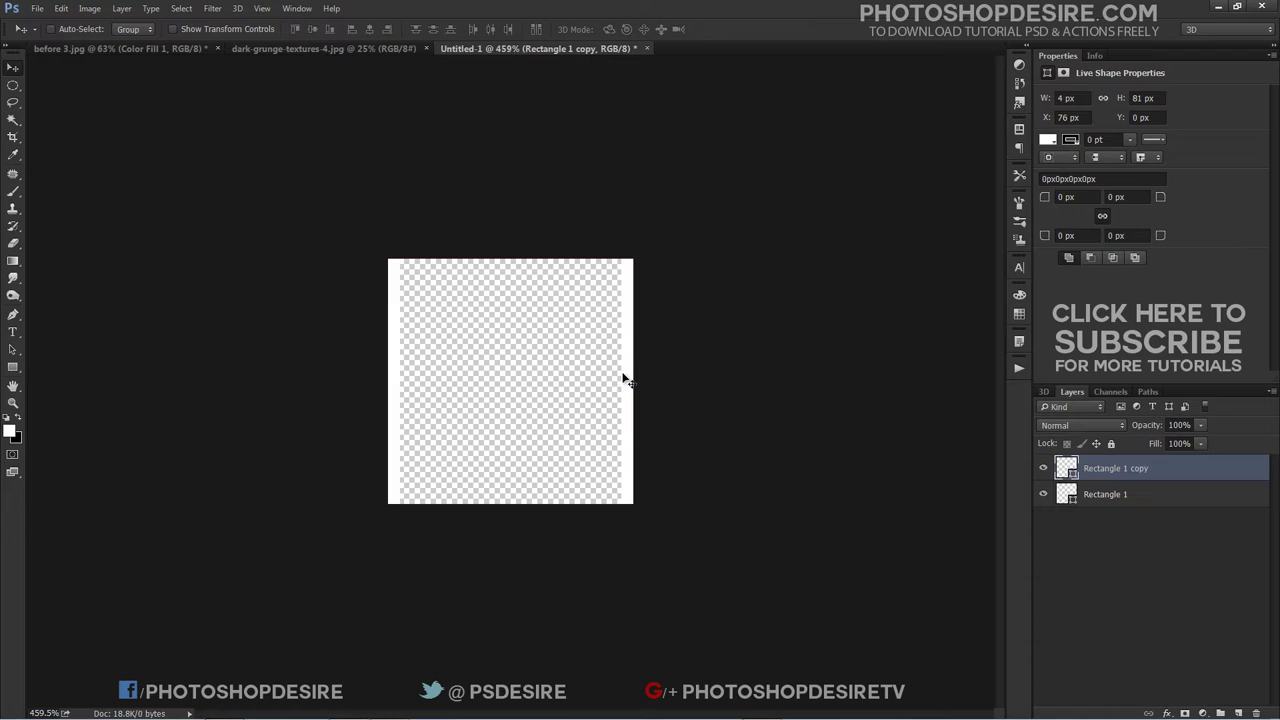
- Make another strip copy, rotate it horizontal, and place it along the top edge
left_click(122, 8)
left_click(143, 49)
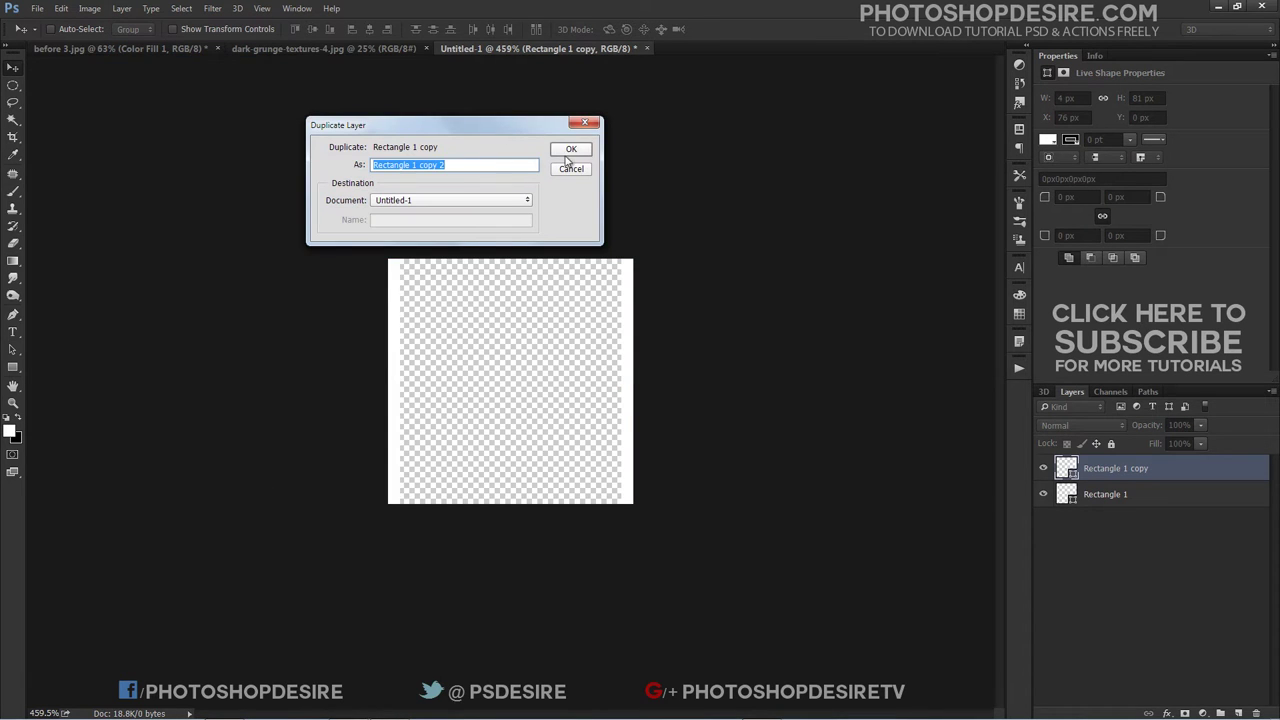
left_click(567, 152)
left_click_drag(624, 319, 524, 321)
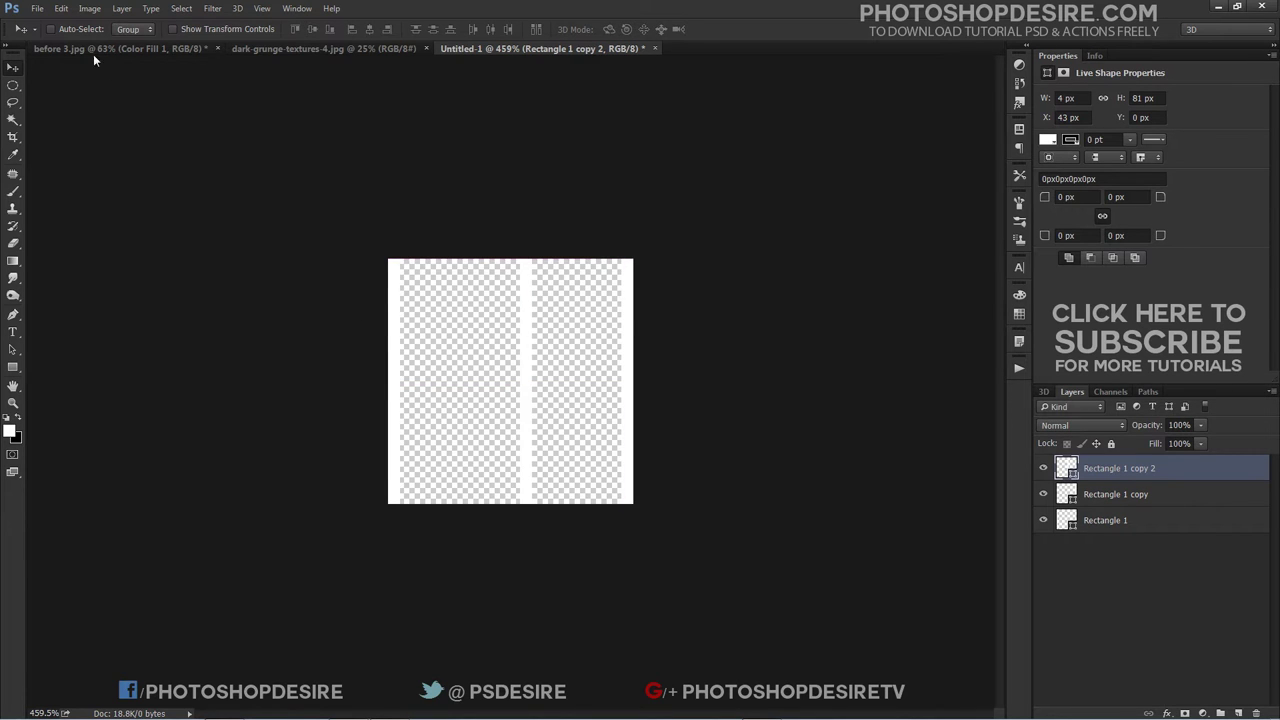
left_click(61, 8)
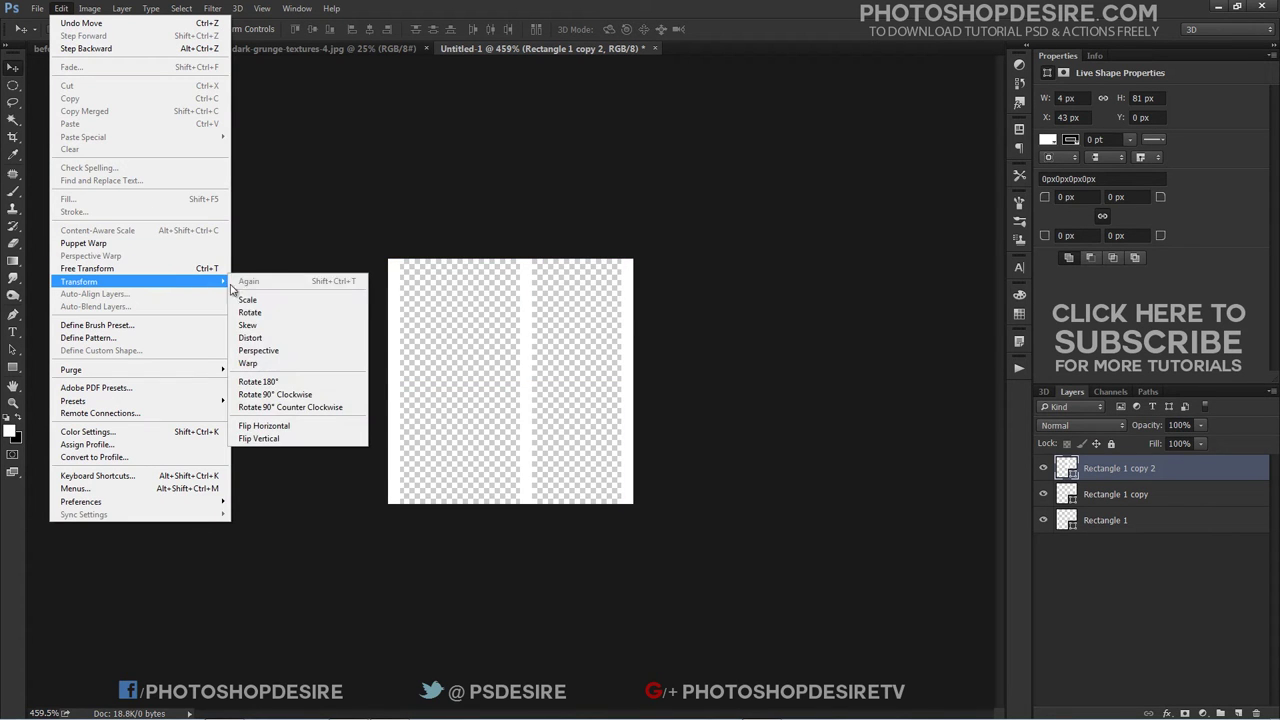
mouse_move(79, 281)
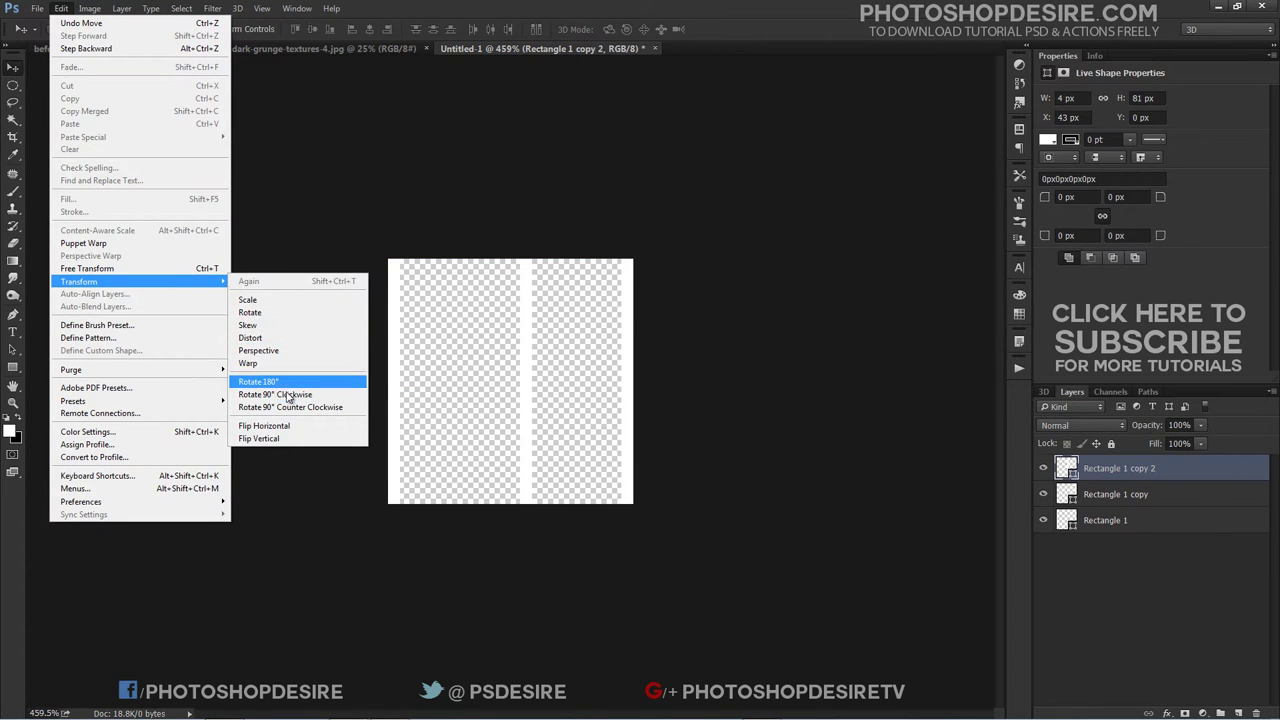
left_click(286, 394)
left_click_drag(501, 385, 491, 272)
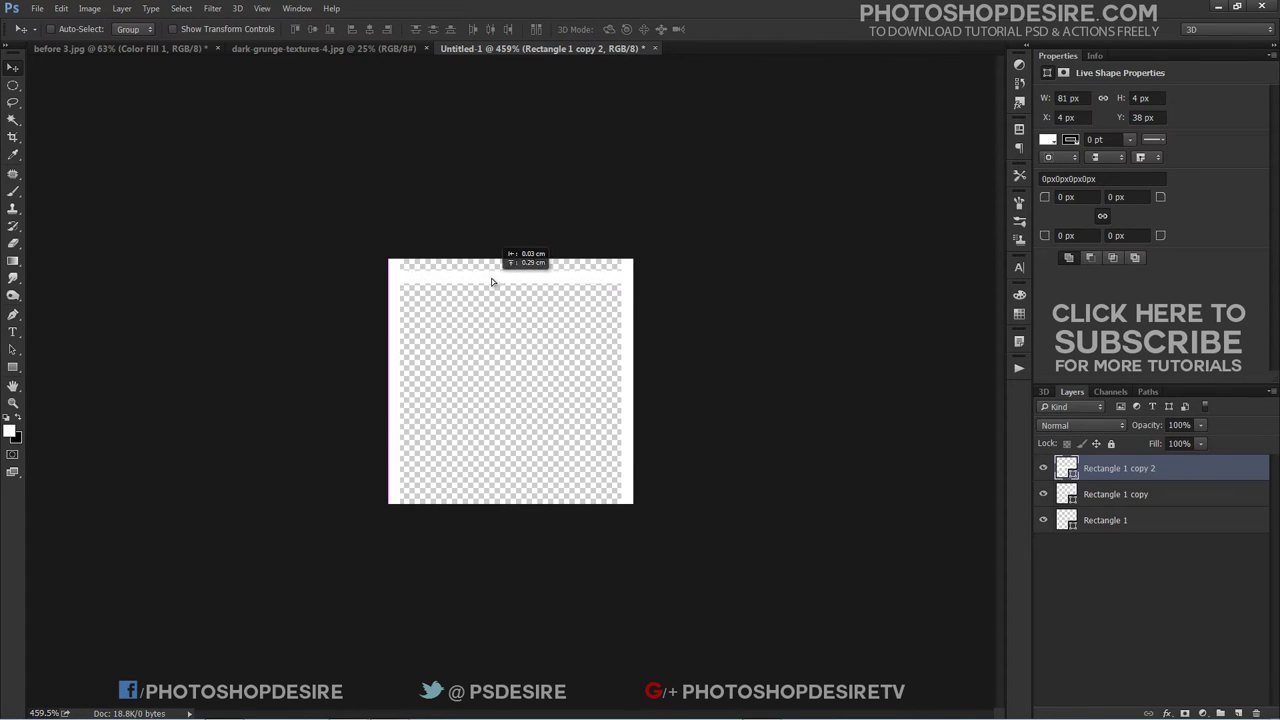
- Copy the horizontal strip down to the tile's bottom edge and zoom back out
left_click(121, 8)
left_click(150, 49)
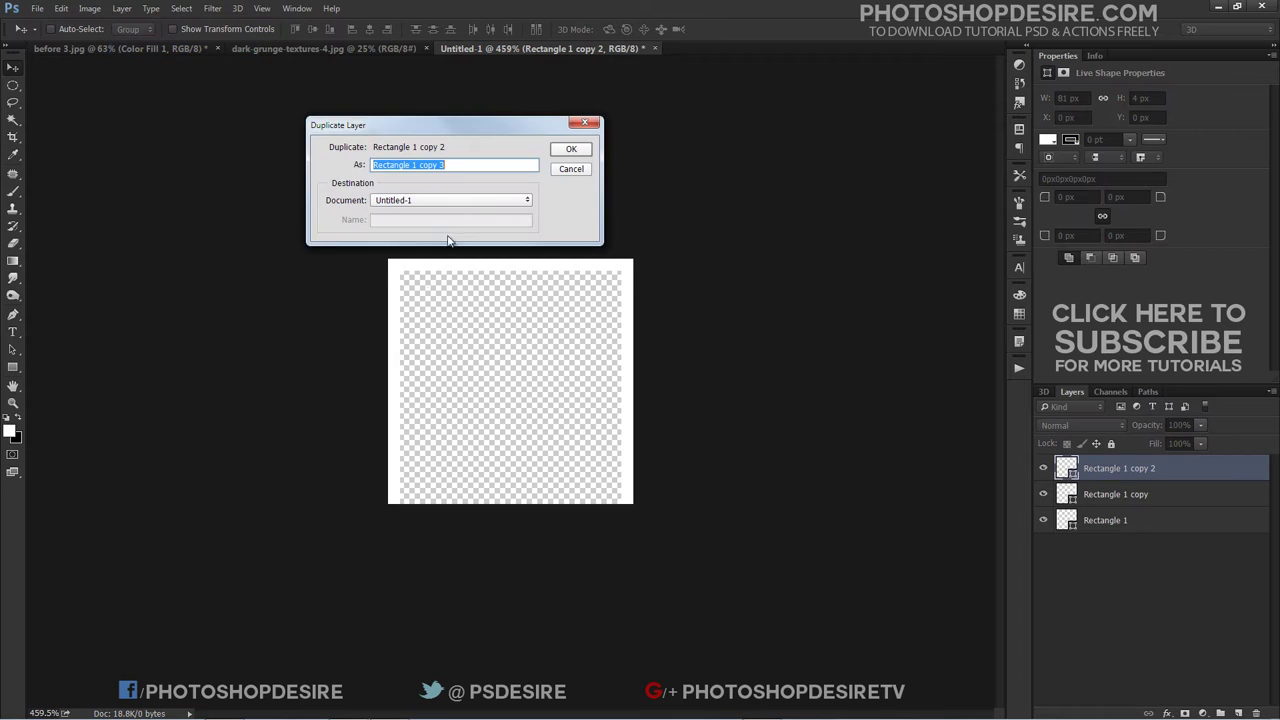
left_click(560, 149)
mouse_move(491, 266)
left_mouse_down()
mouse_move(465, 457)
mouse_move(475, 499)
left_mouse_up()
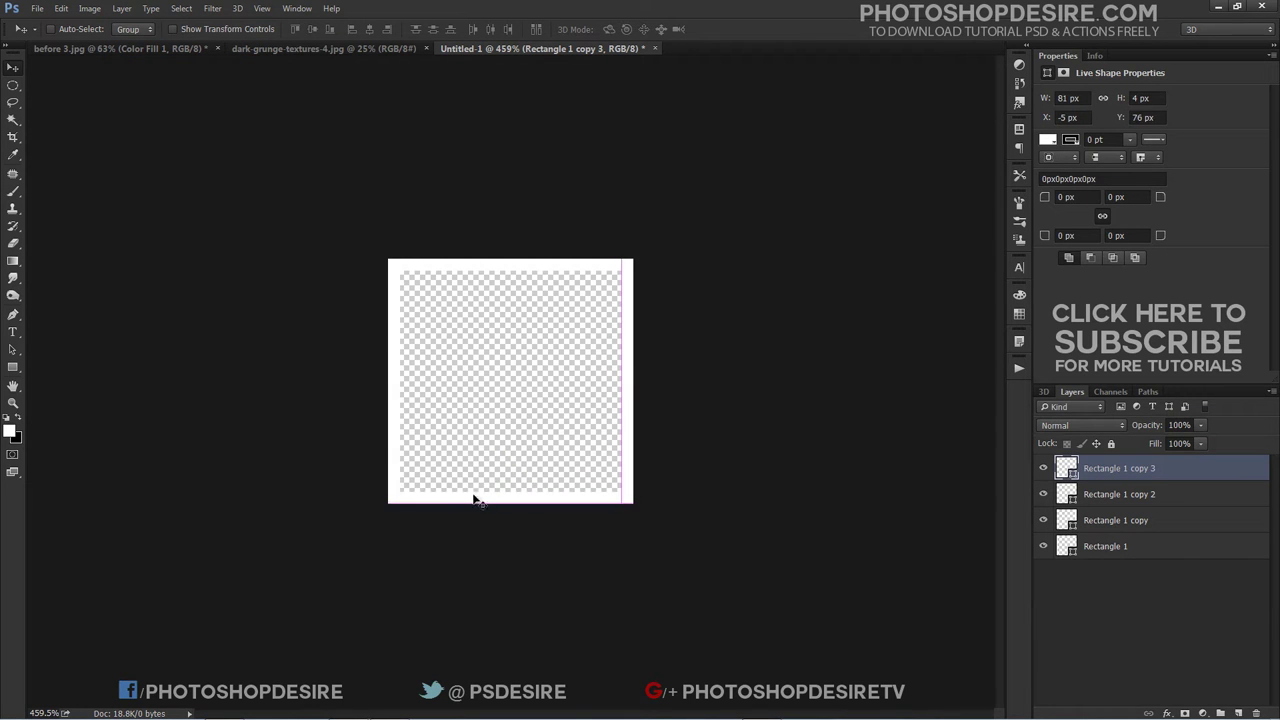
scroll(497, 445, "down", 3, "alt")
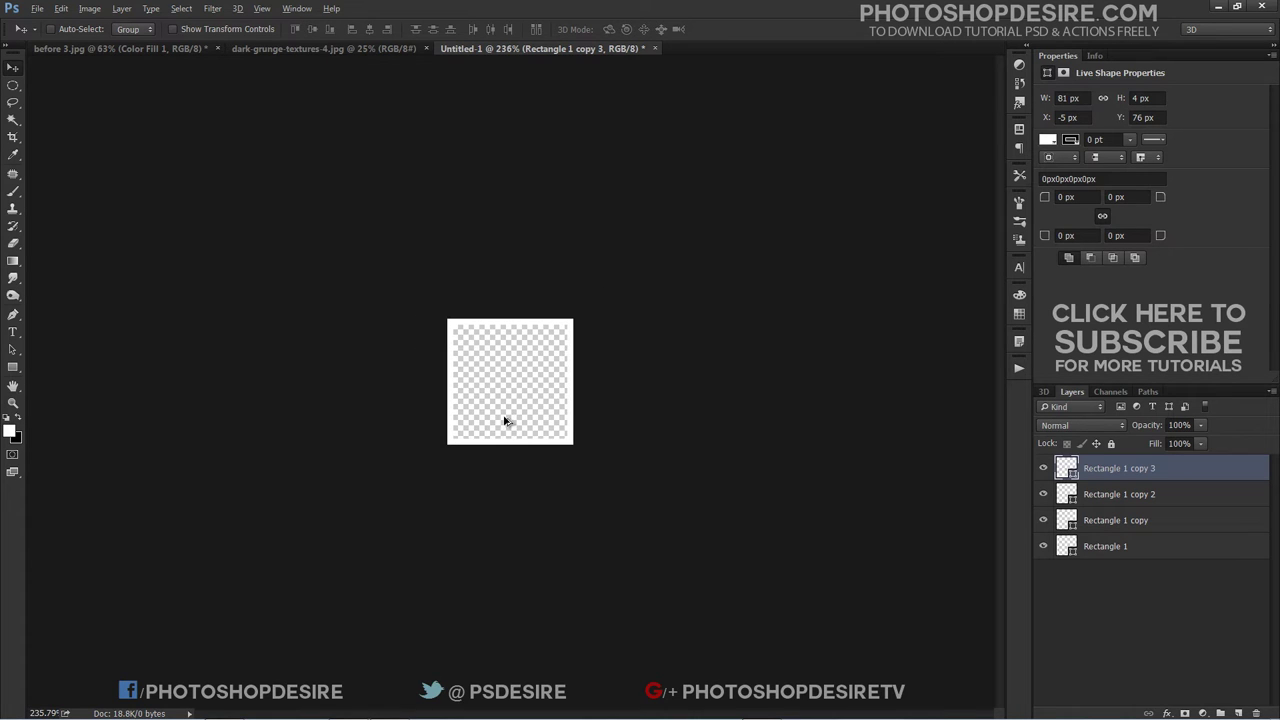
- Start Define Pattern and name the new pattern 'Blueprint Grid Pattern1'
left_click(62, 9)
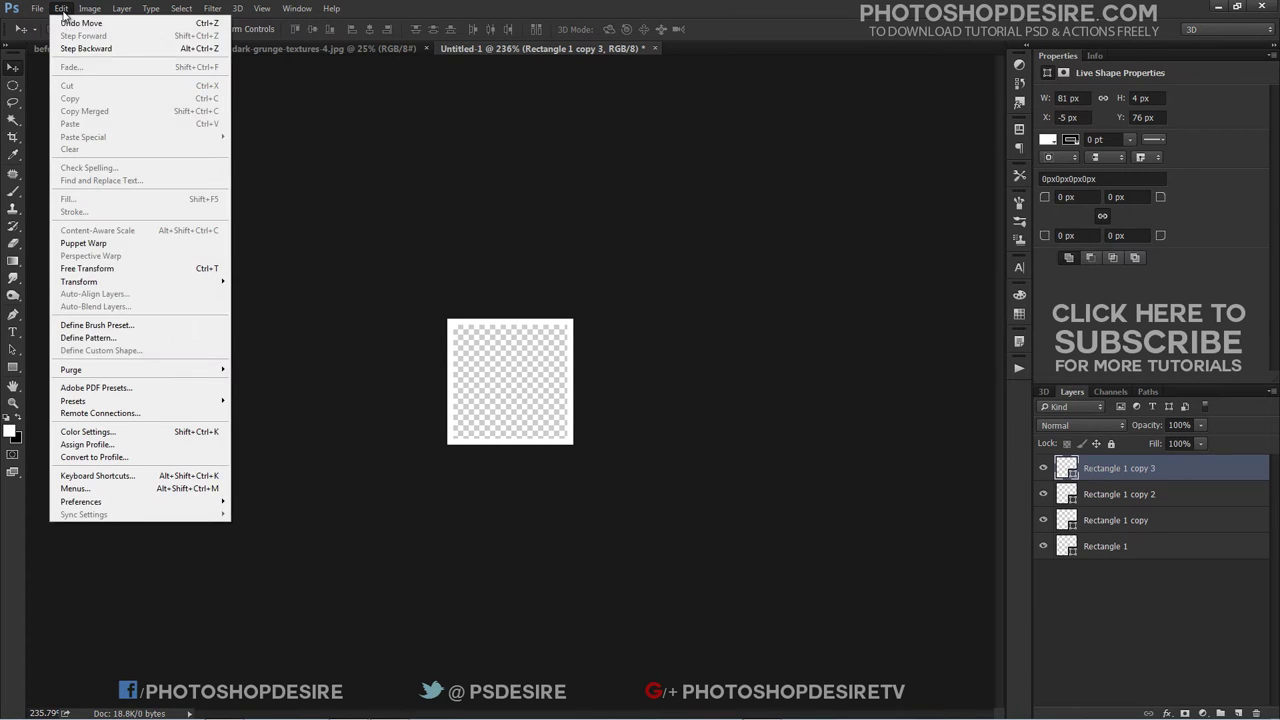
left_click(190, 340)
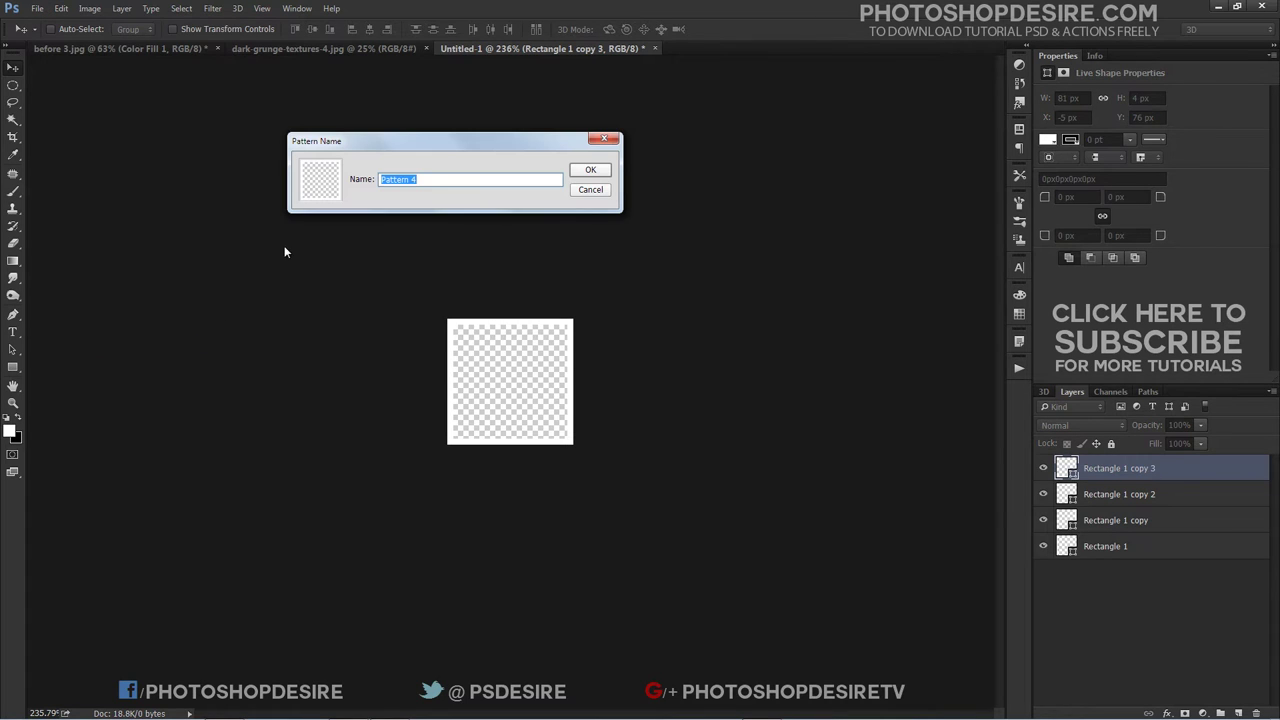
key("BackSpace")
type("Bluepr")
type("int Grid P")
type("attern")
type("1")
- Save the grid pattern, close Untitled-1 without saving, and add an empty Layer 1
left_click(604, 176)
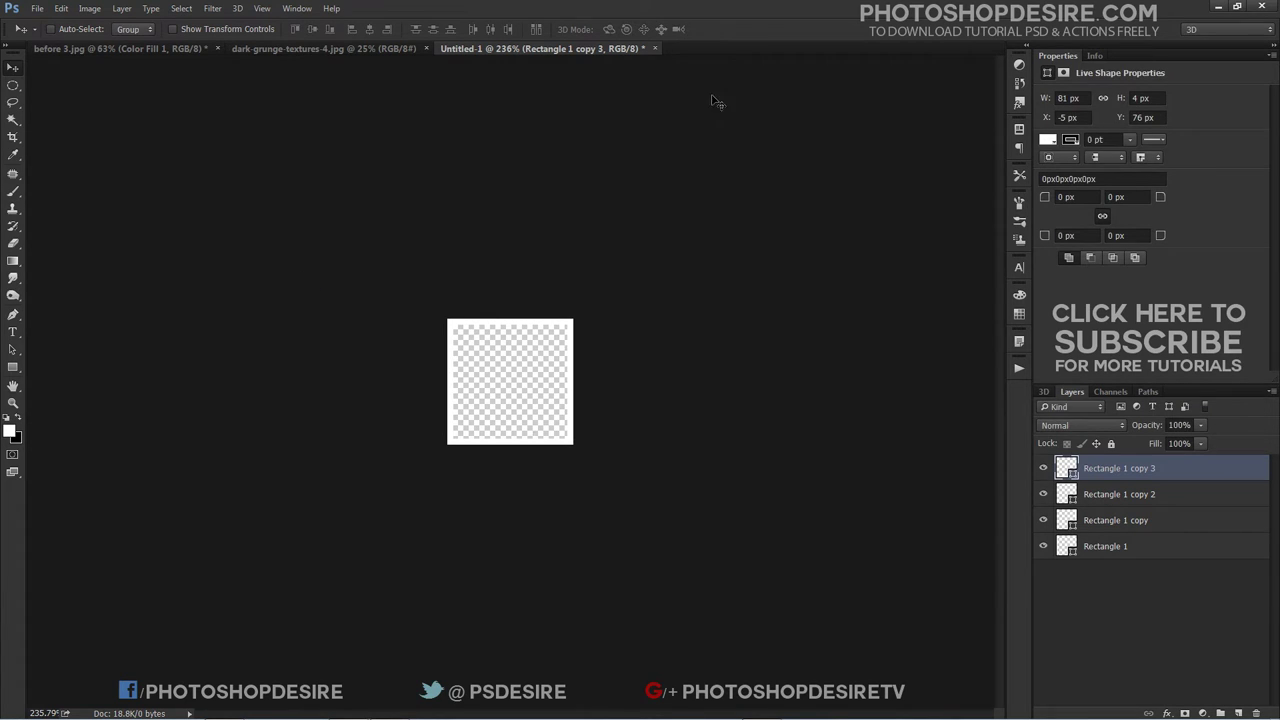
left_click(657, 50)
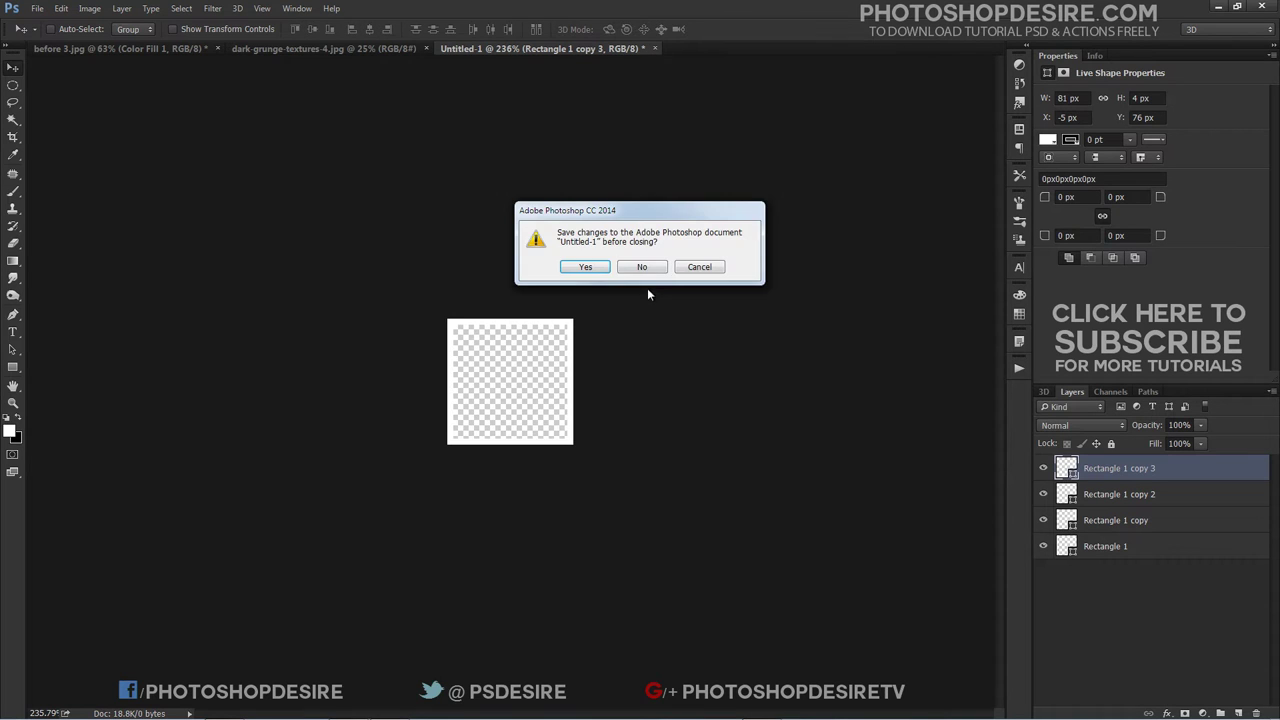
left_click(642, 267)
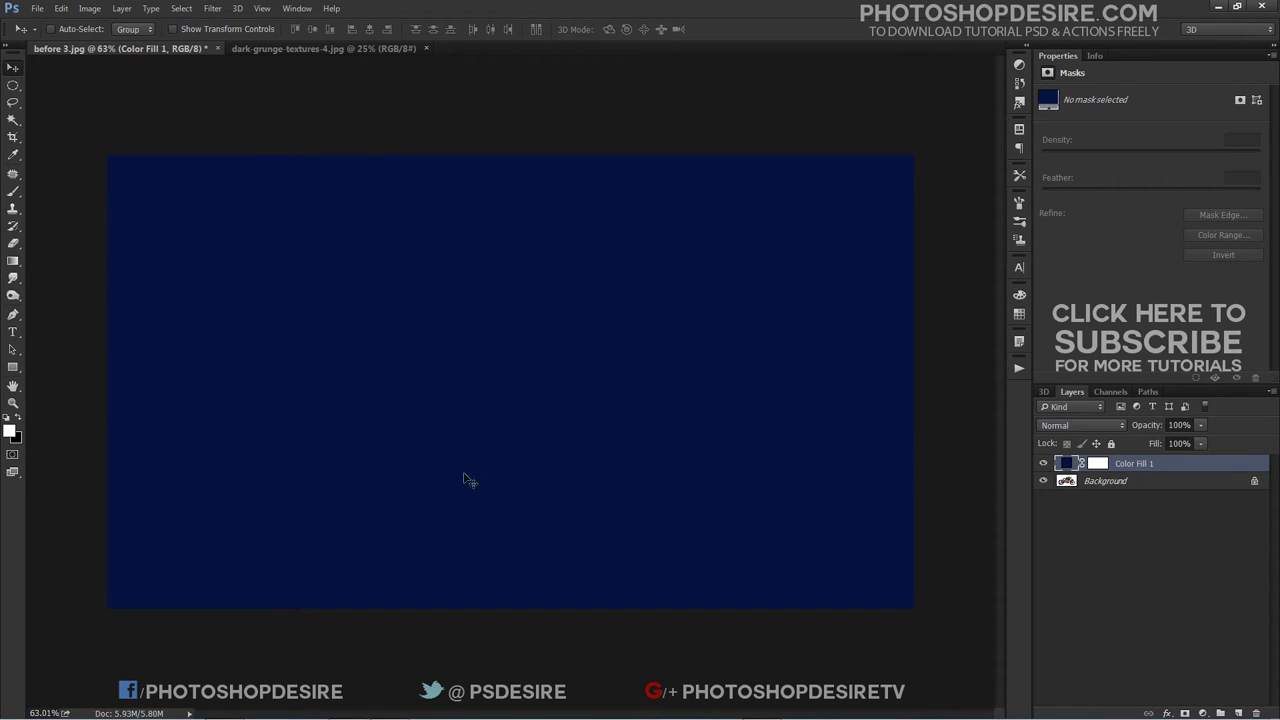
left_click(1238, 709)
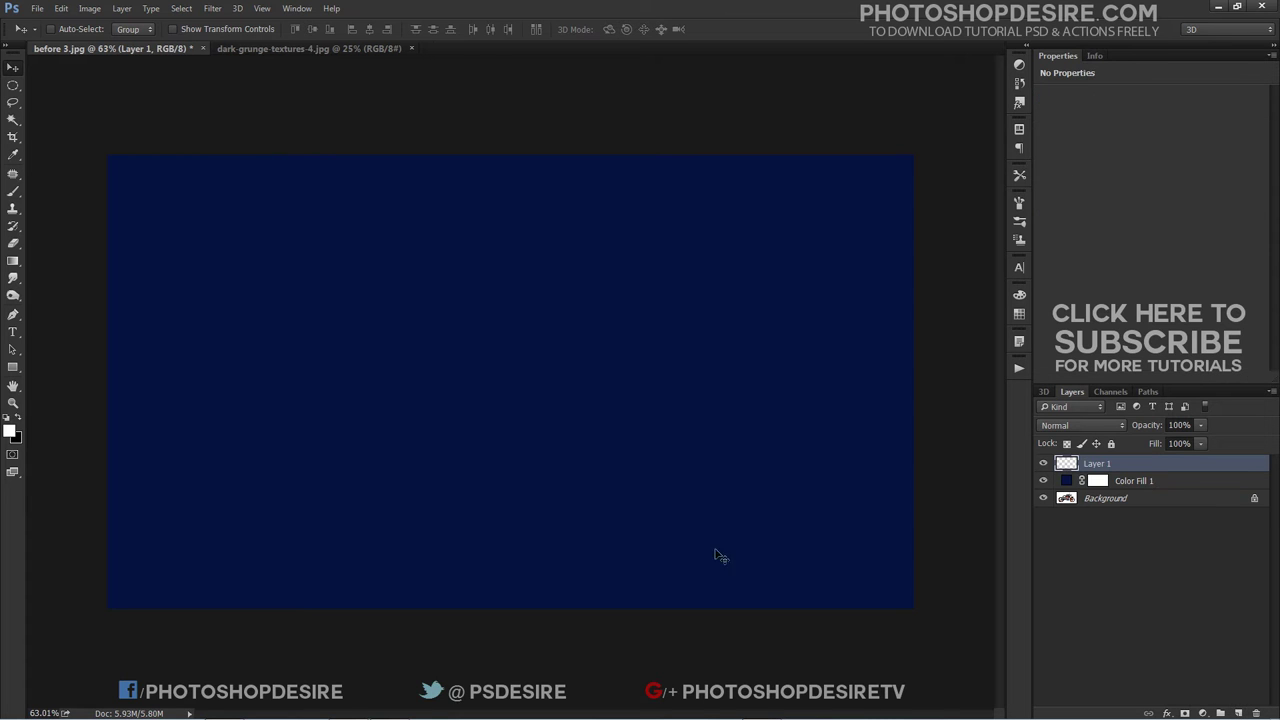
left_click(61, 8)
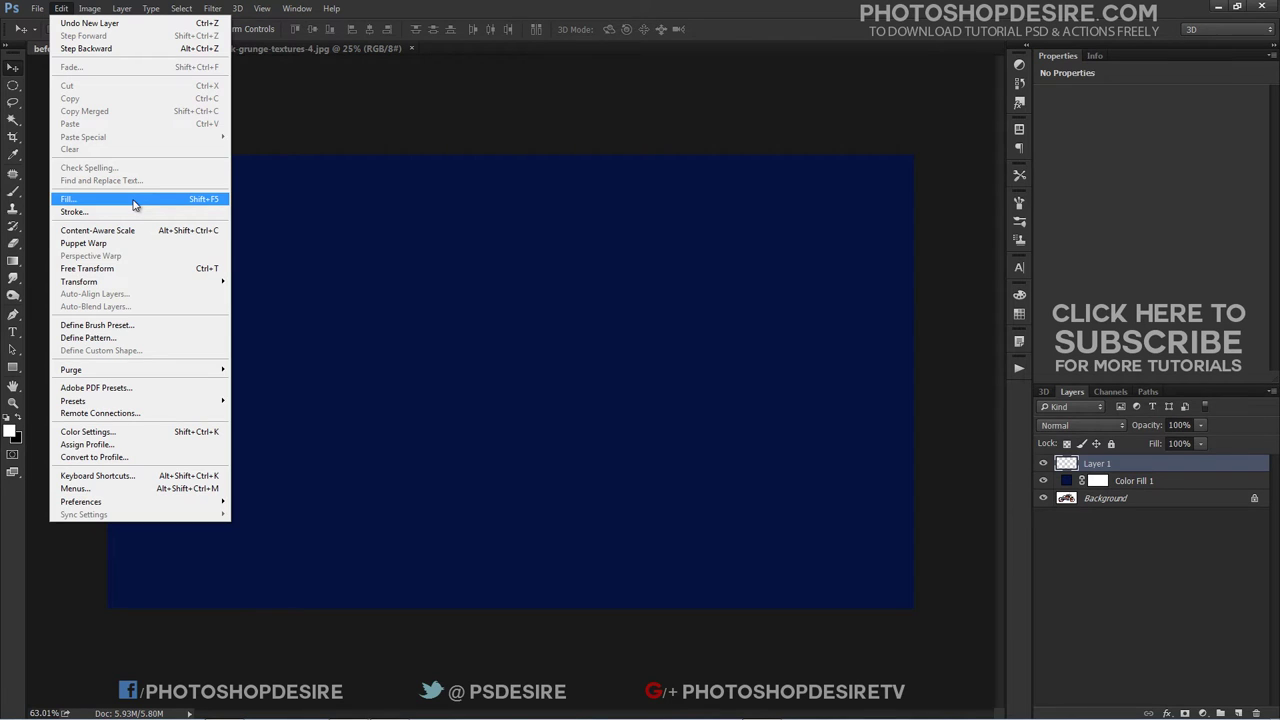
- Fill Layer 1 with black, then scale it down to 76% and commit the transform
left_click(135, 204)
left_click(826, 103)
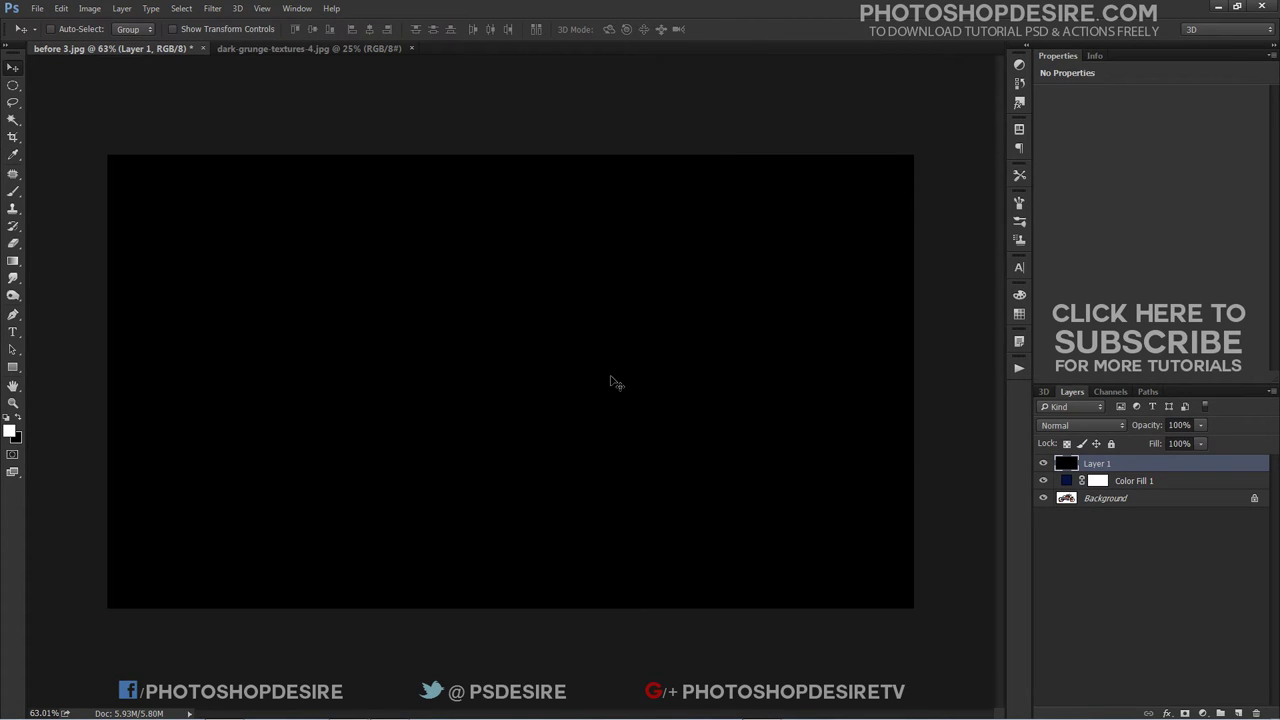
left_click(61, 8)
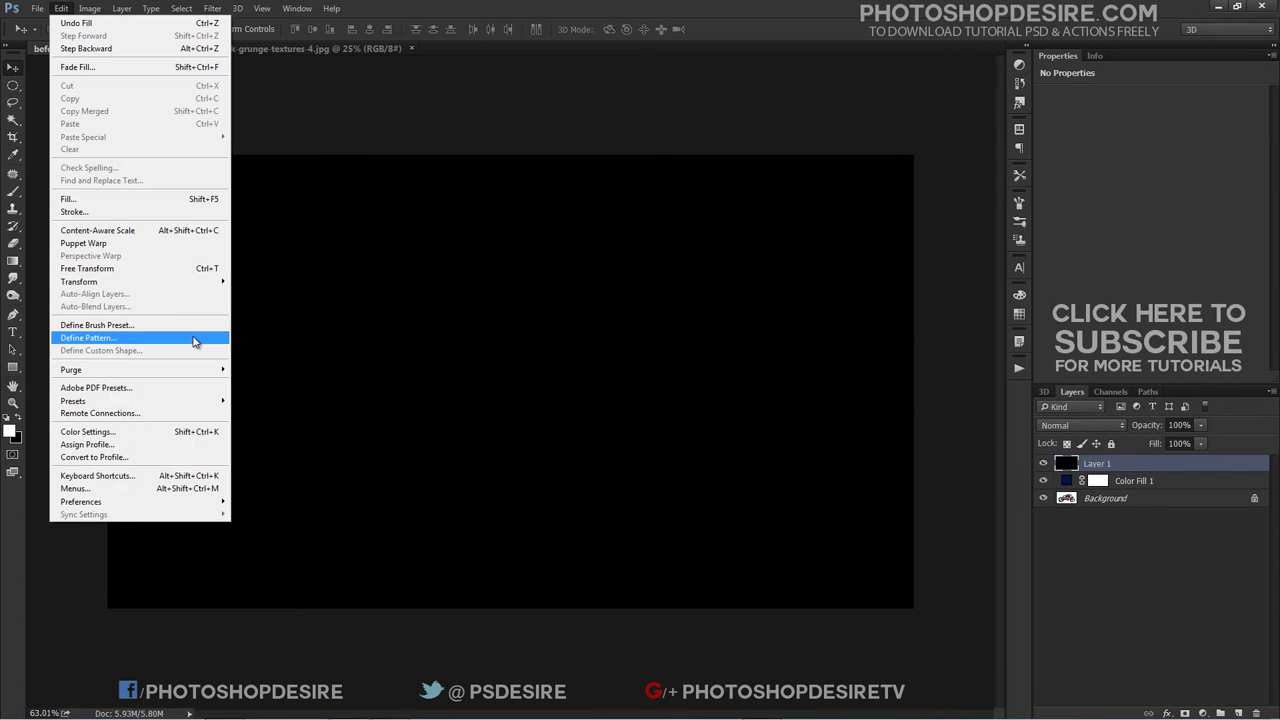
mouse_move(79, 281)
left_click(255, 302)
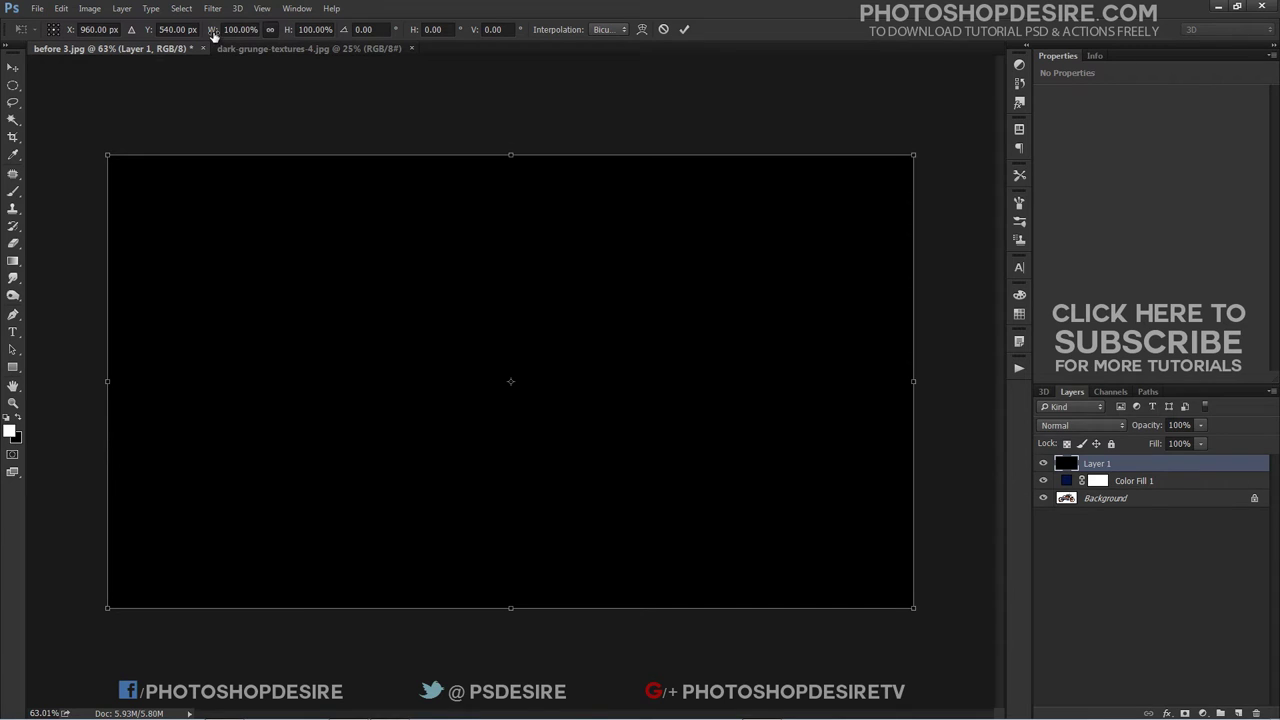
left_click_drag(213, 35, 198, 35)
key("Return")
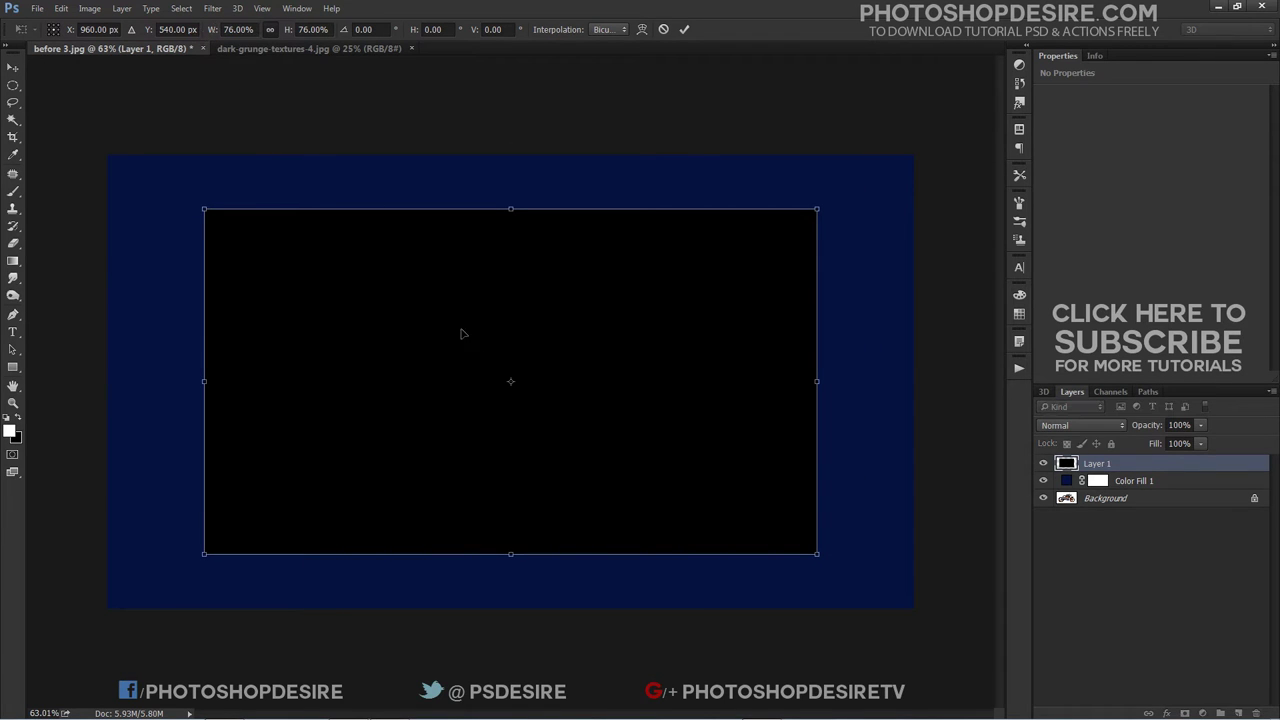
key("Return")
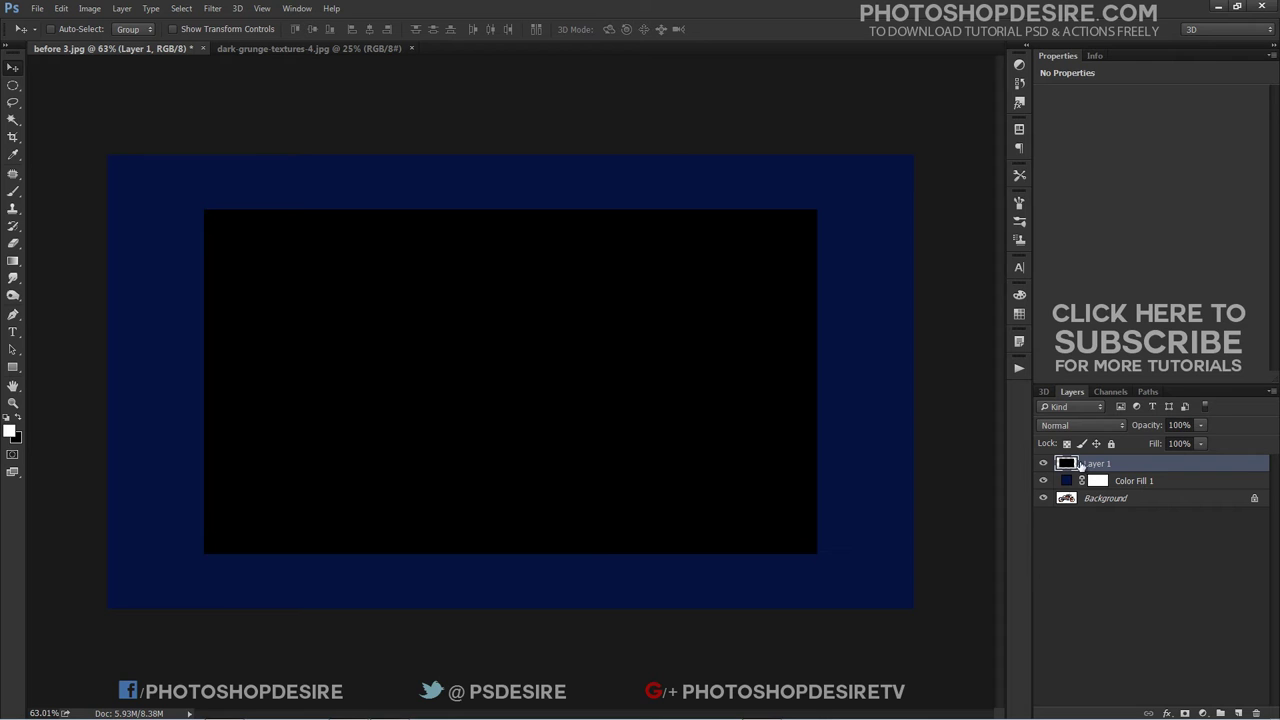
- Give Layer 1 a Pattern Overlay of the grid pattern at 25% scale and low opacity
double_click(1080, 463)
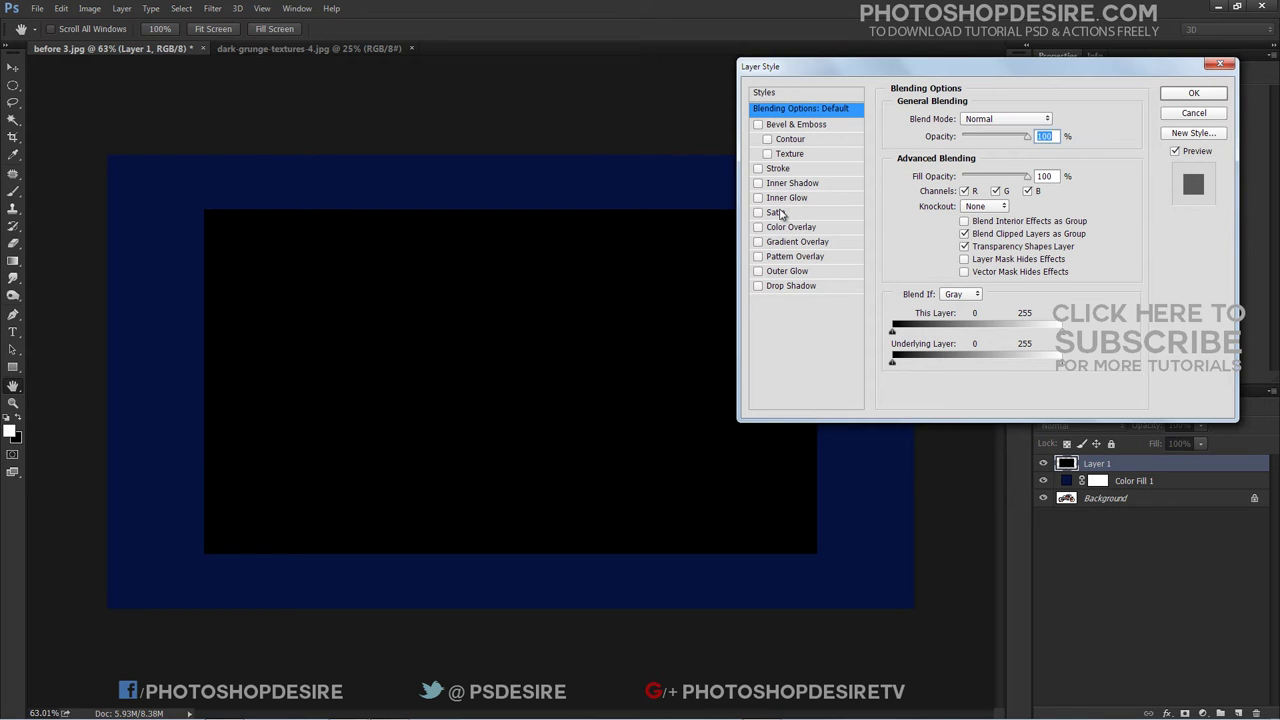
left_click(784, 257)
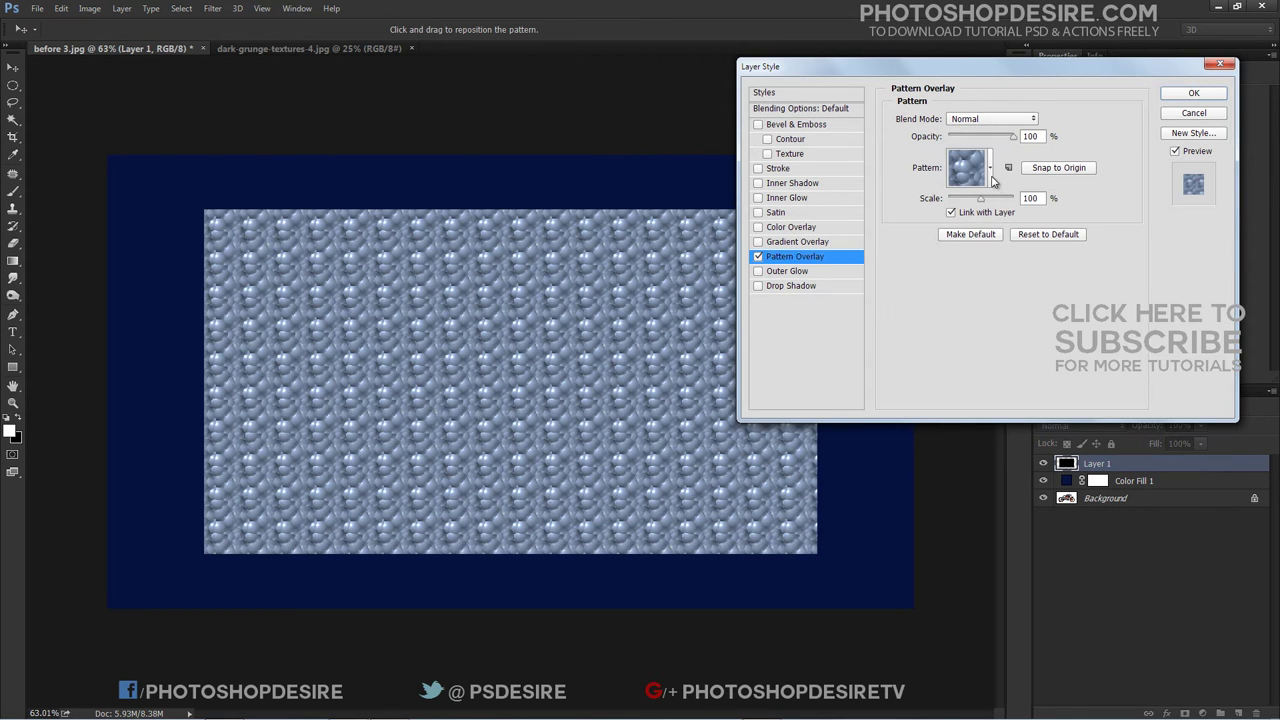
left_click(991, 176)
left_click(913, 337)
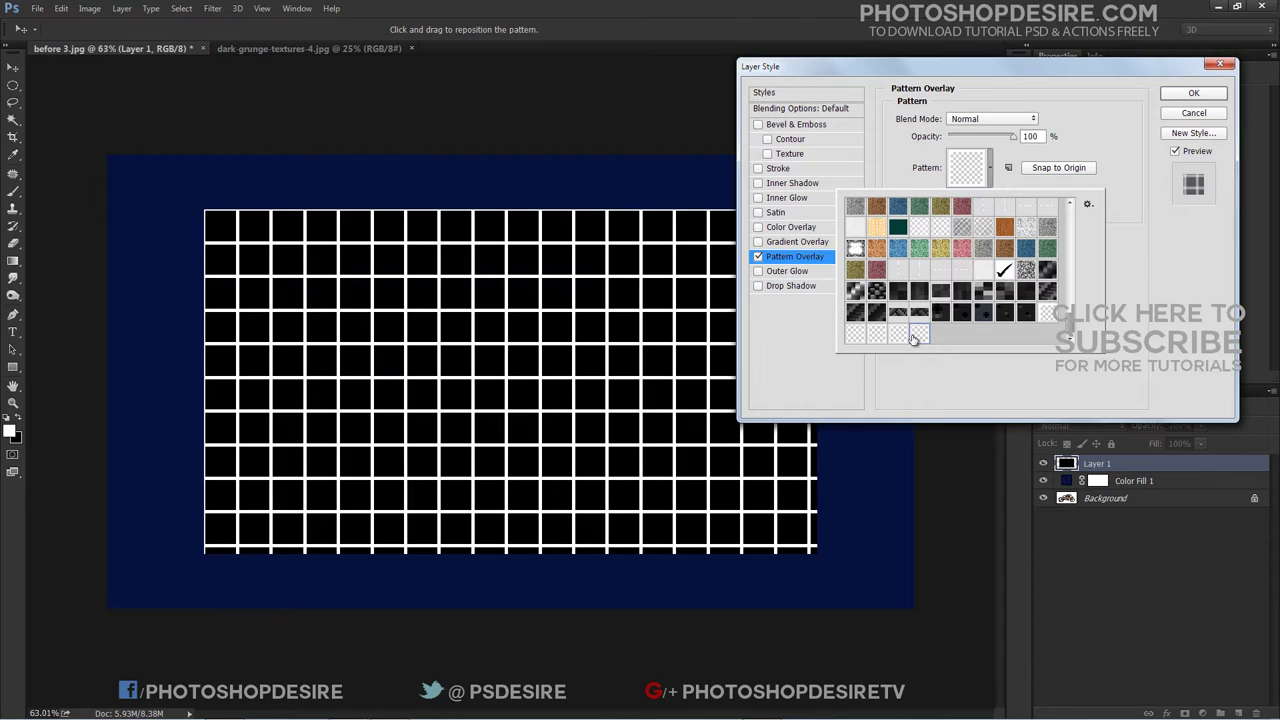
left_click(1118, 204)
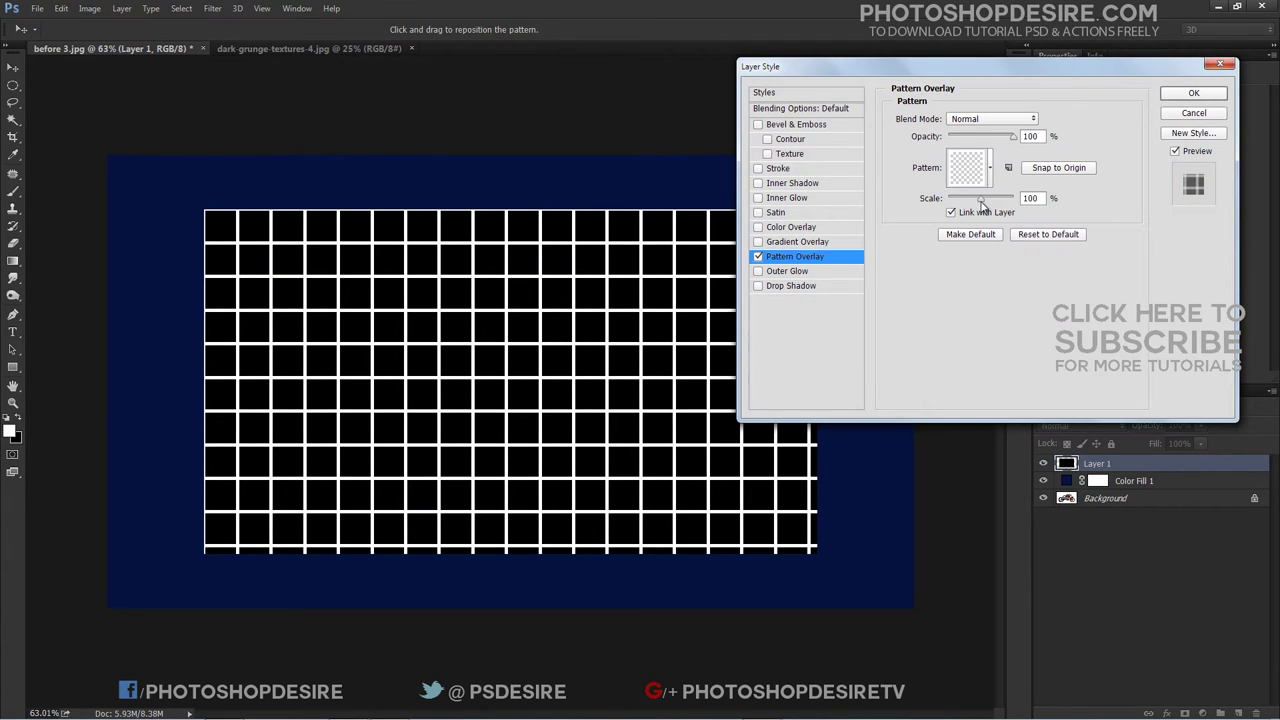
left_click_drag(981, 205, 953, 205)
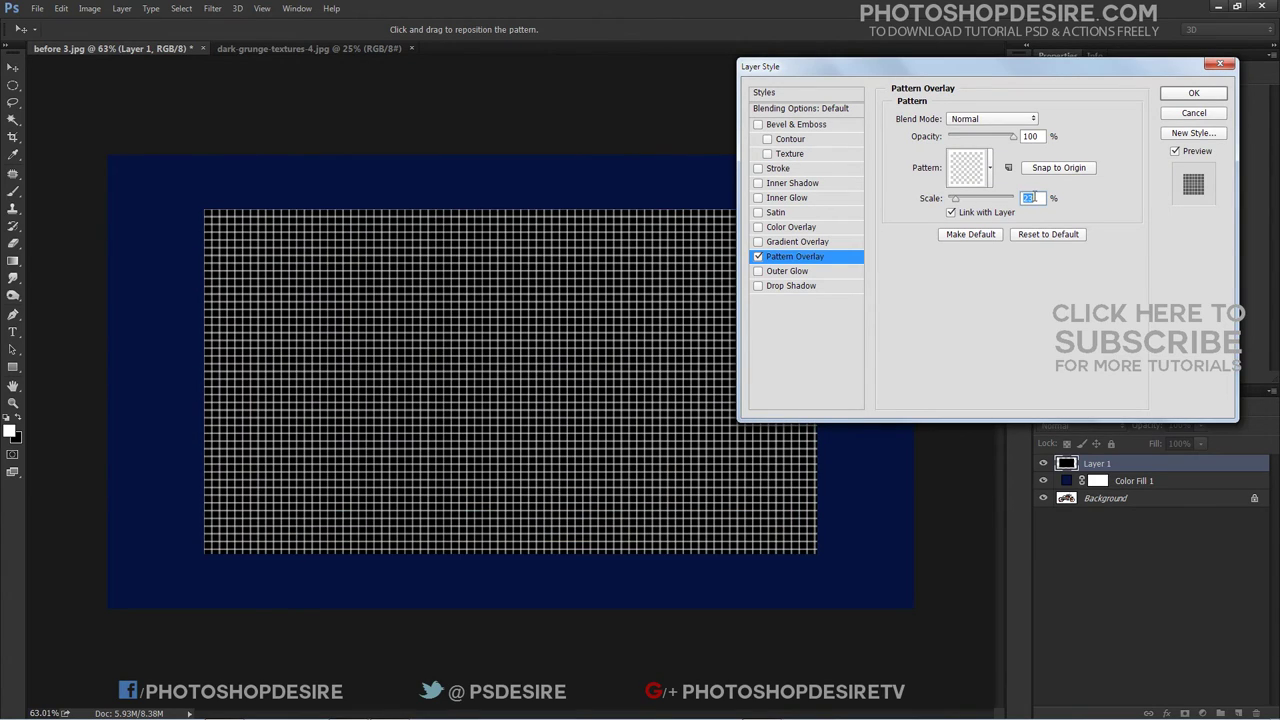
left_click_drag(1013, 139, 961, 141)
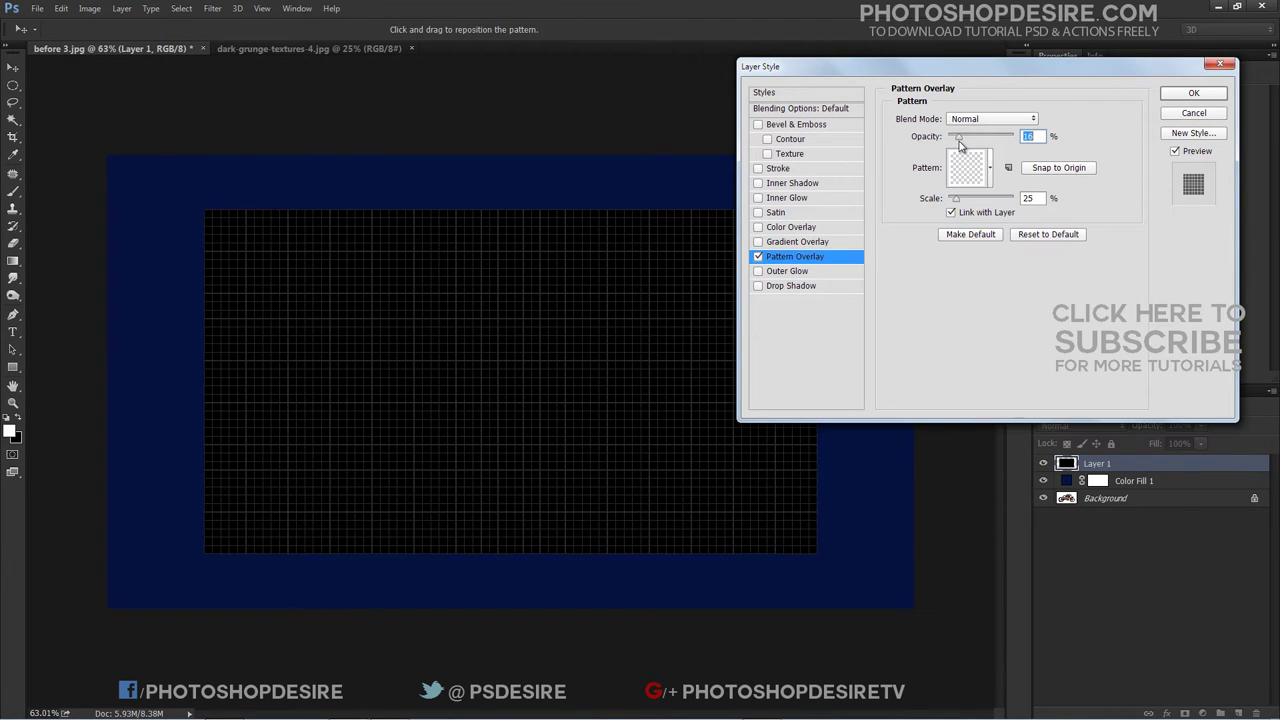
left_click(1190, 94)
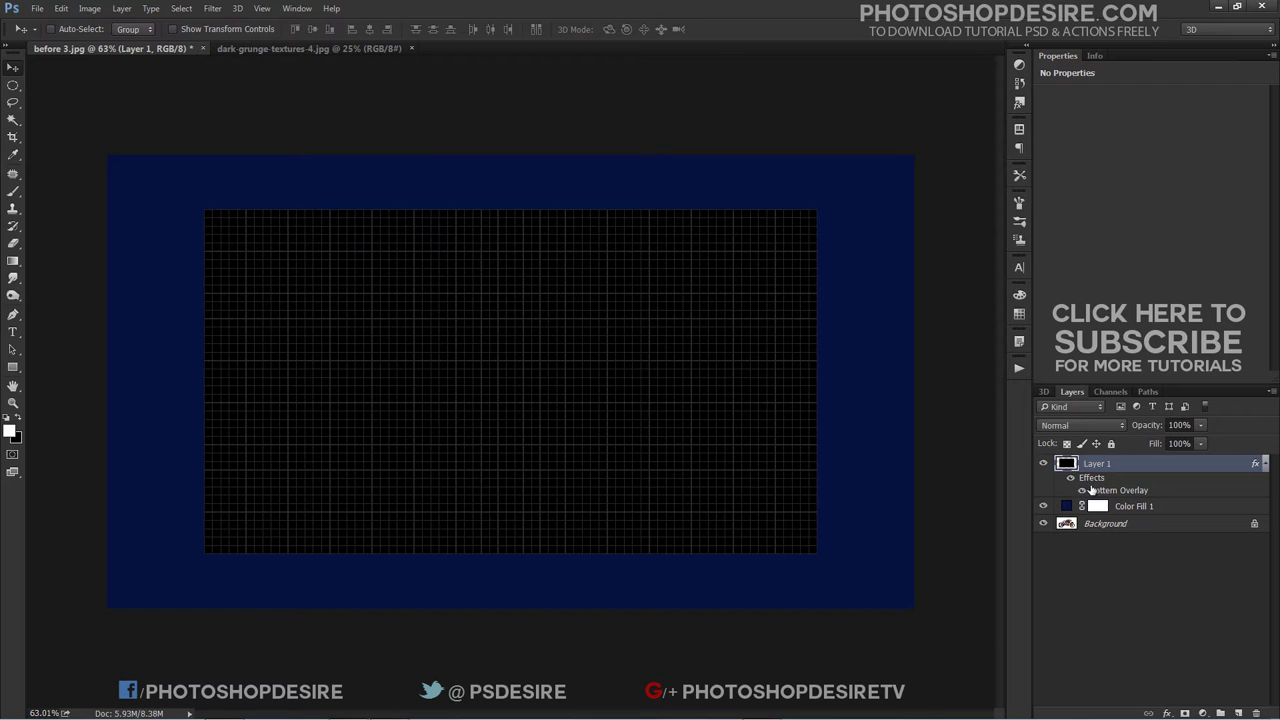
- Add a 3 px white (ffffff) centre stroke to Layer 1 at about 37% opacity
double_click(1090, 479)
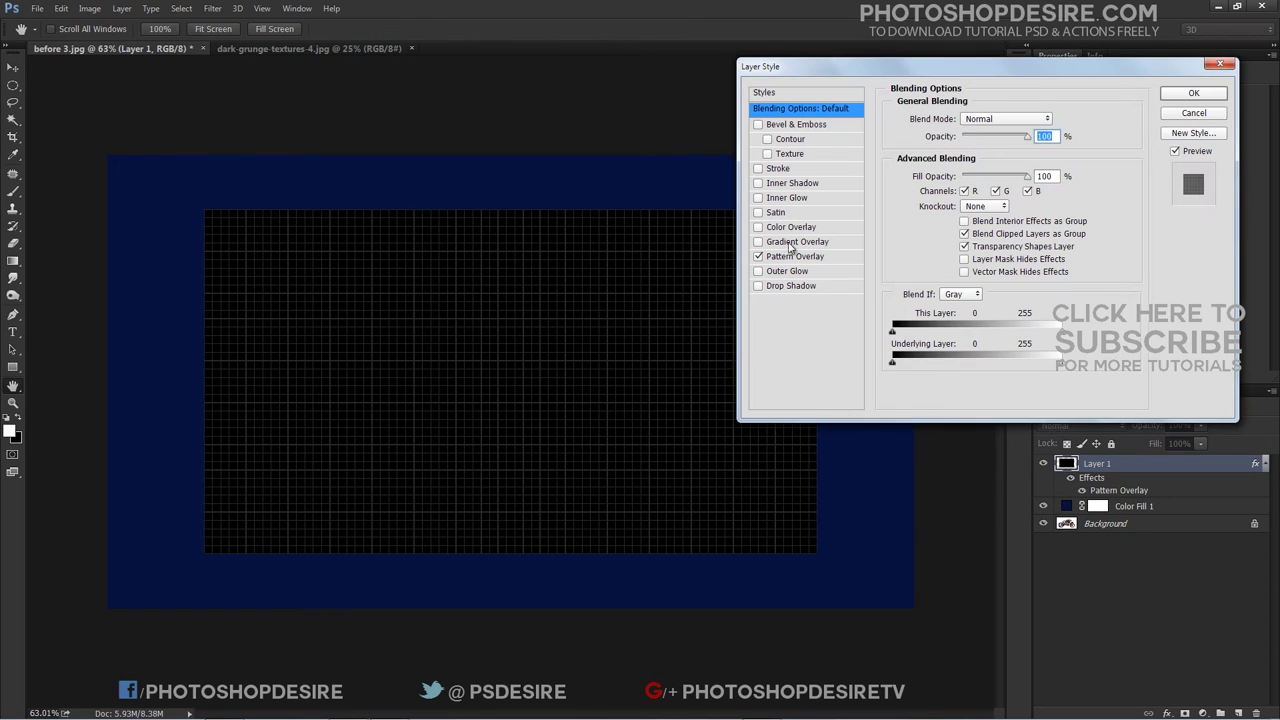
left_click(780, 169)
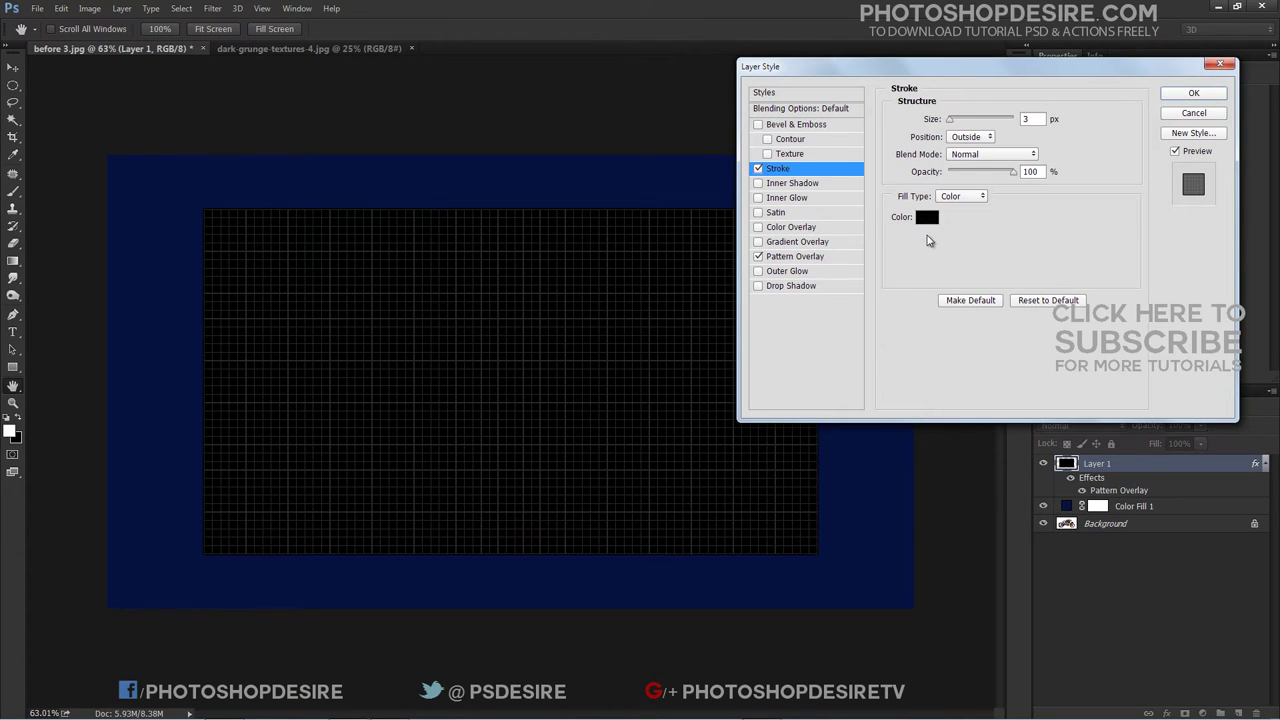
left_click(927, 219)
type("ffffff")
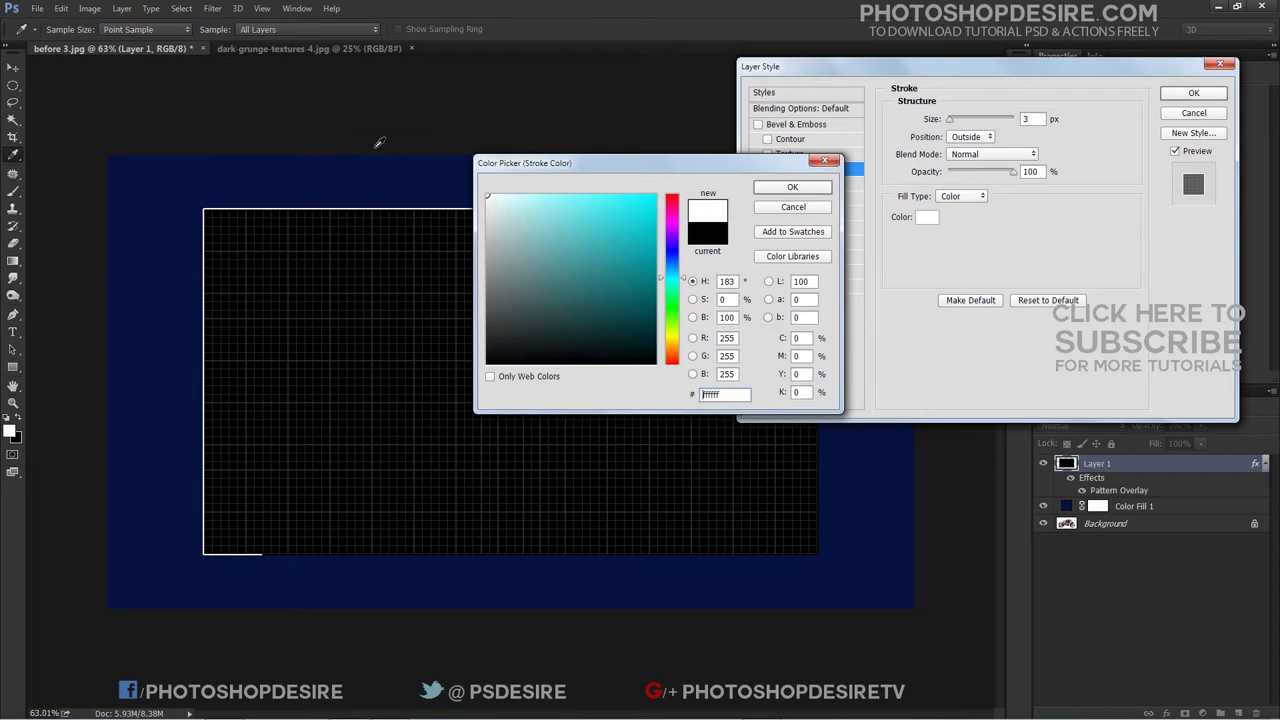
left_click(970, 136)
left_click(965, 162)
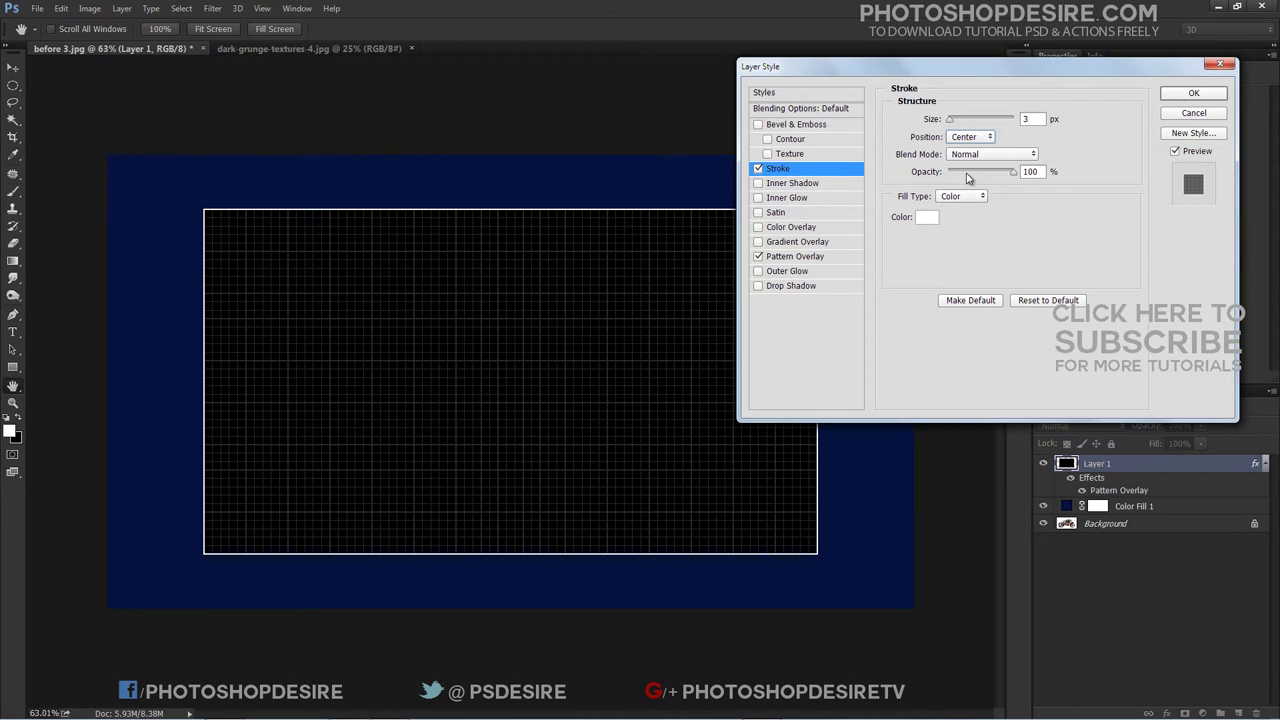
left_click_drag(967, 178, 968, 177)
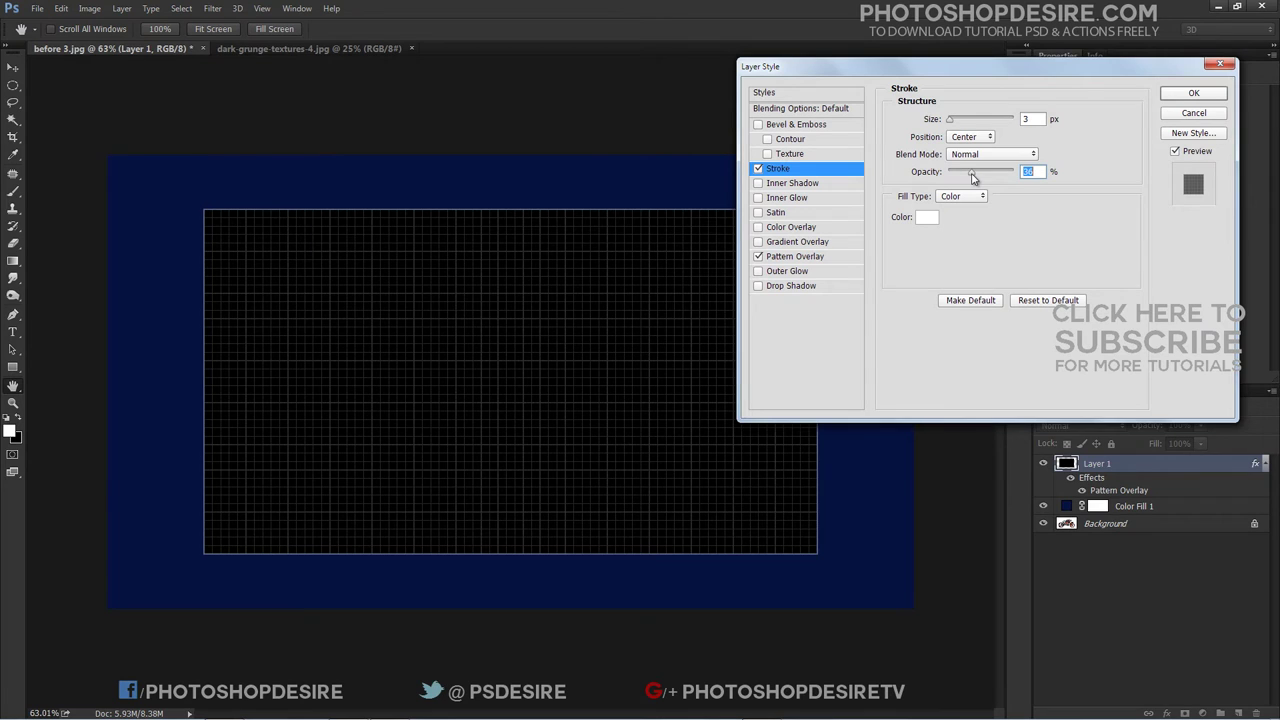
left_click(1193, 93)
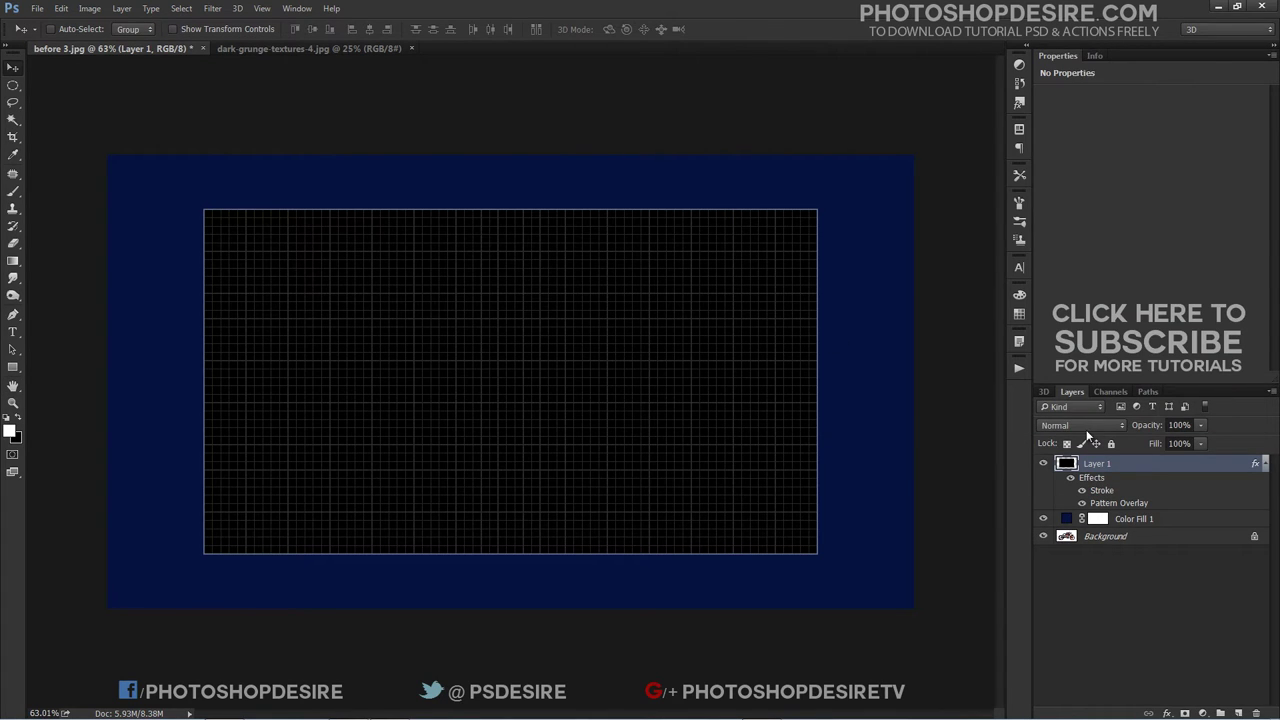
left_click(1080, 425)
- Set Layer 1's blend mode to Screen, then select the Background layer
left_click(1058, 205)
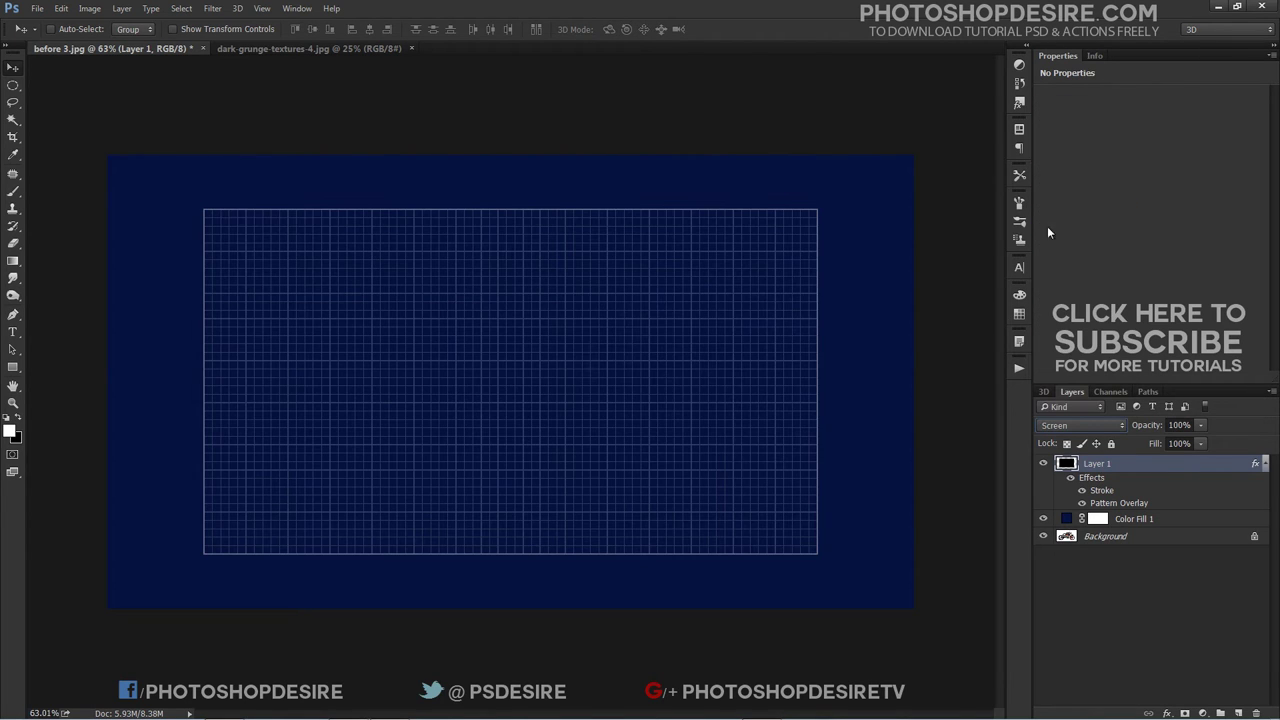
left_click(1112, 541)
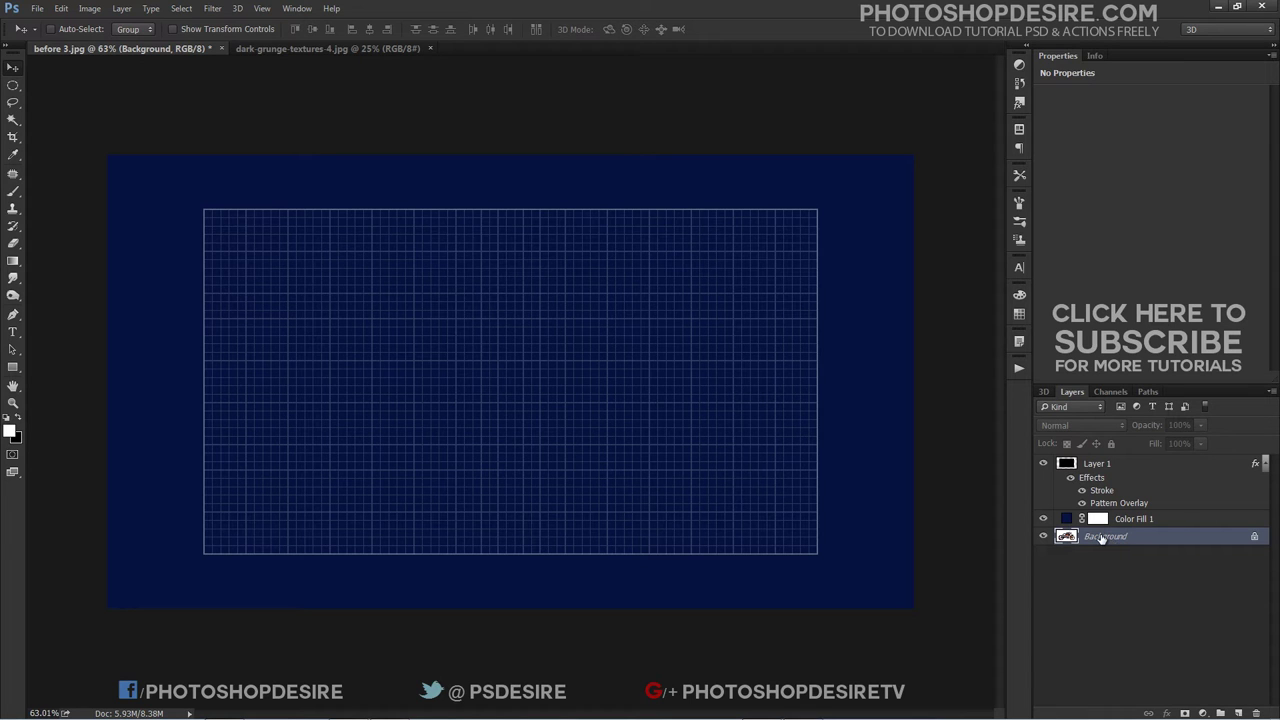
- Duplicate the Background photo layer and move Background copy to the top of the stack
left_click(122, 9)
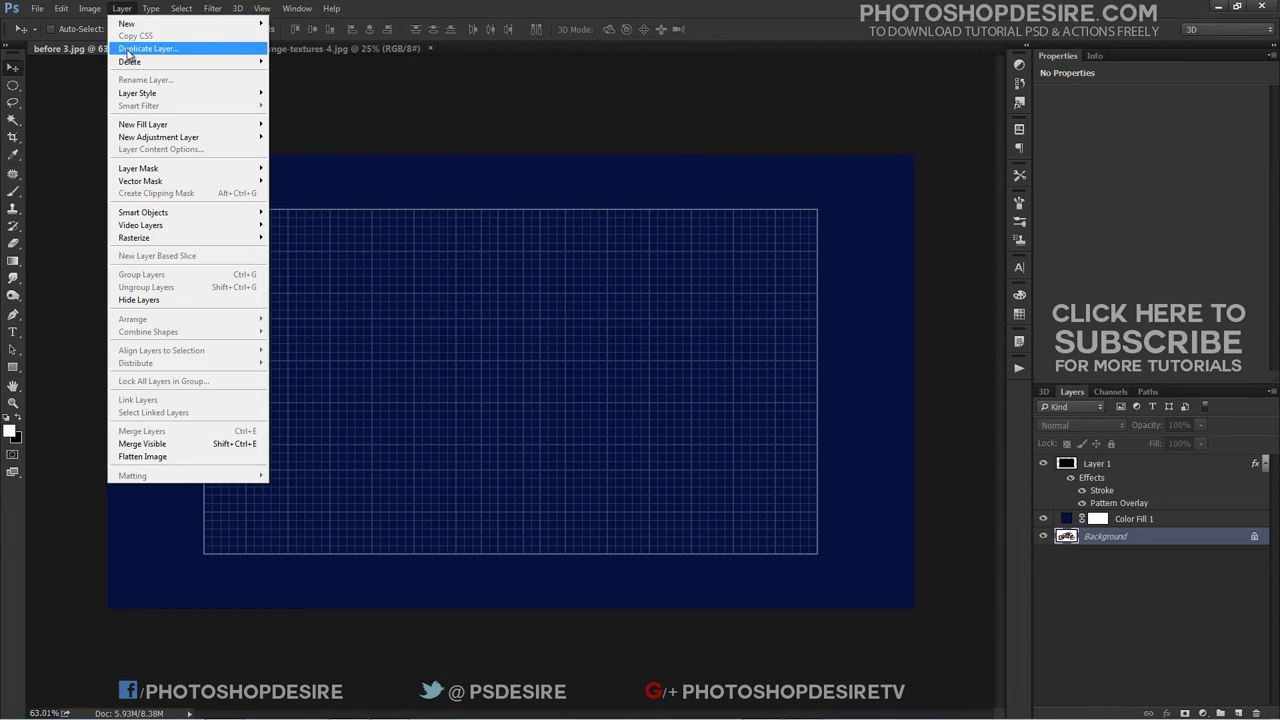
left_click(130, 48)
left_click(569, 126)
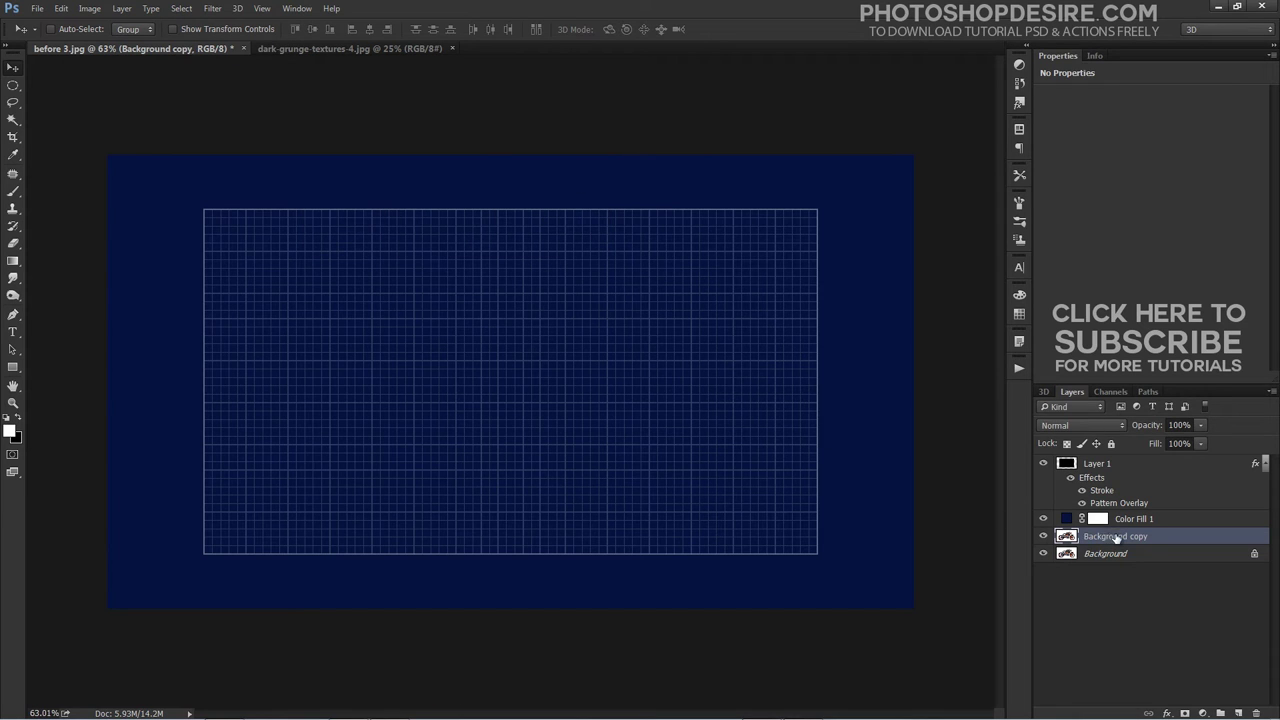
left_click_drag(1090, 534, 1105, 462)
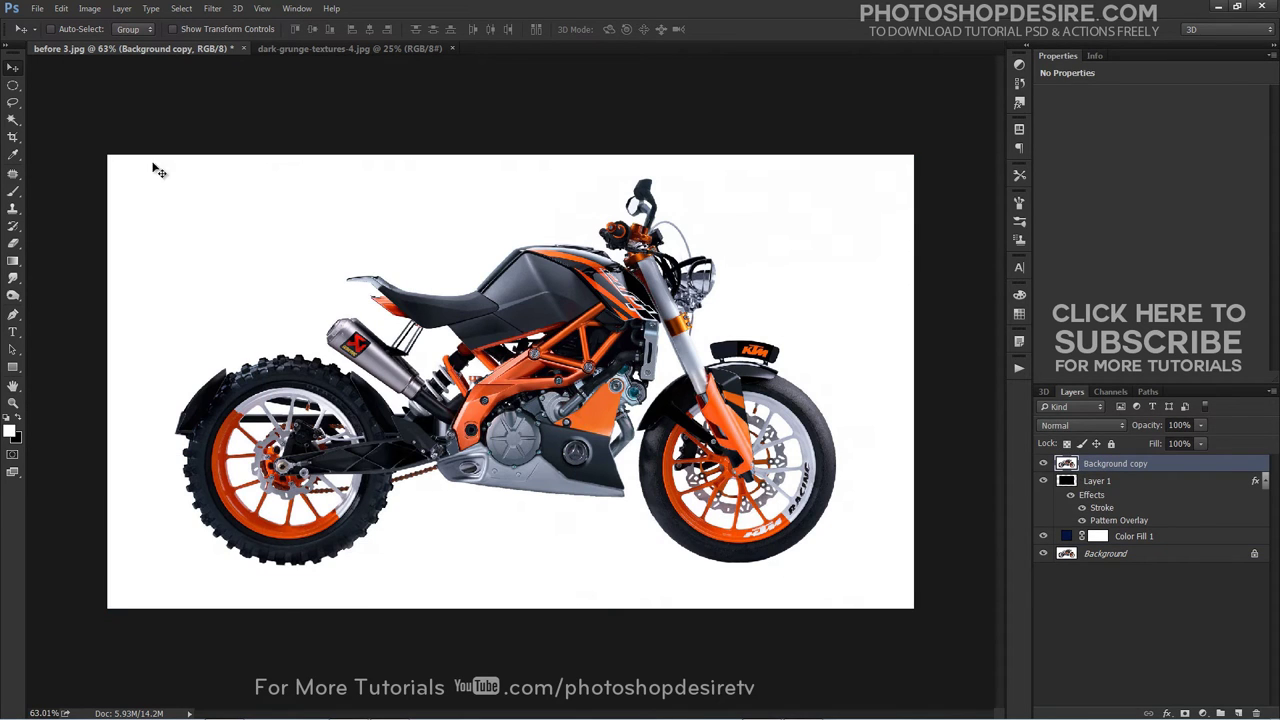
left_click(90, 9)
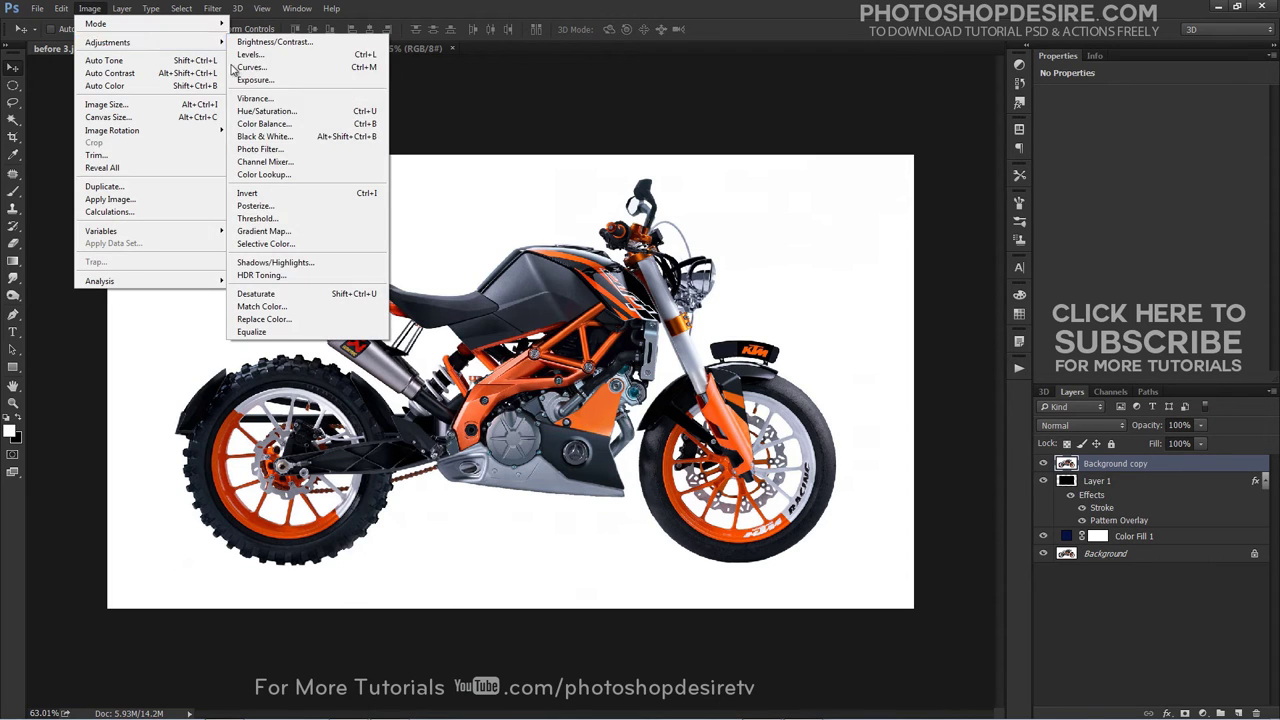
mouse_move(108, 42)
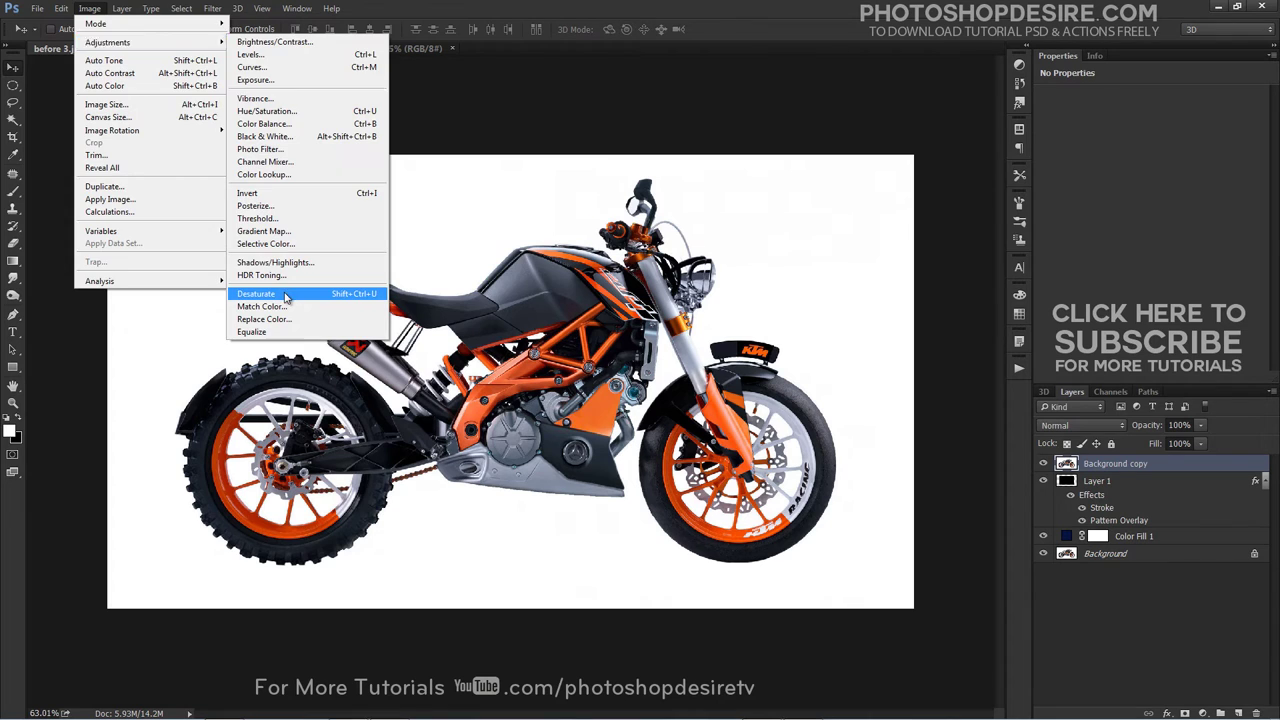
- Desaturate the Background copy and apply Stylize > Find Edges to get a black-line sketch
left_click(285, 295)
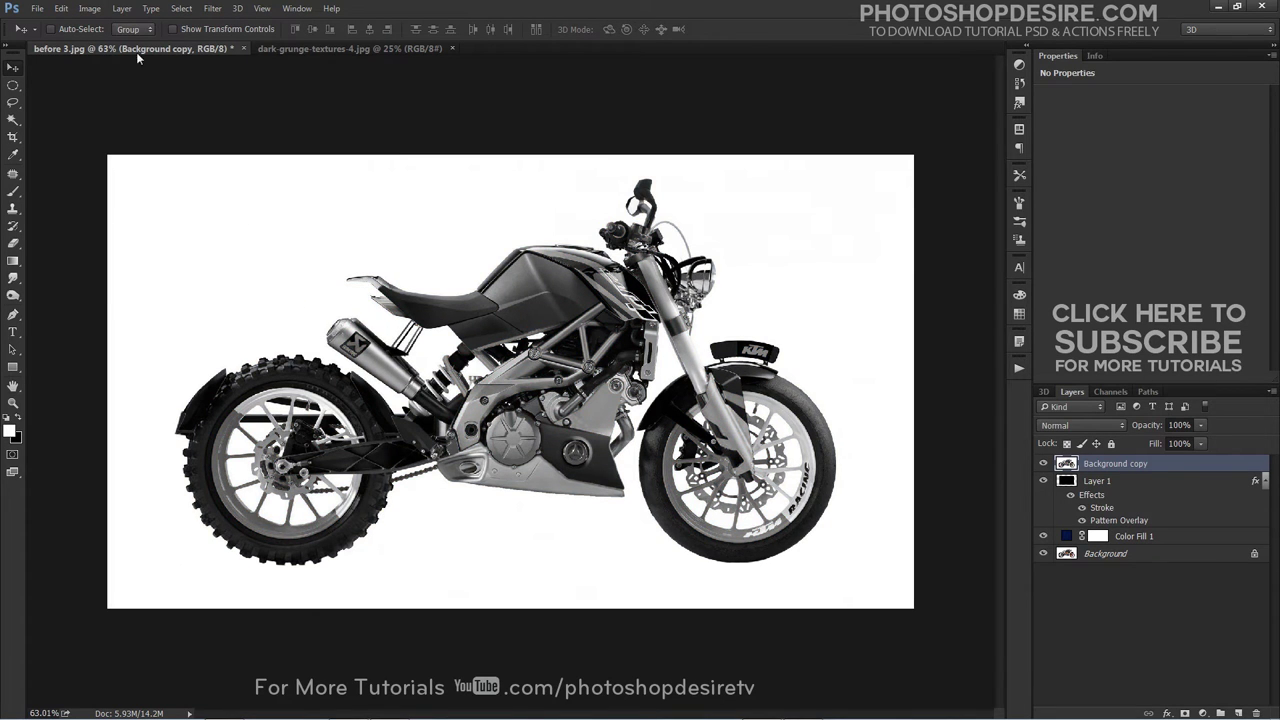
left_click(212, 9)
mouse_move(290, 231)
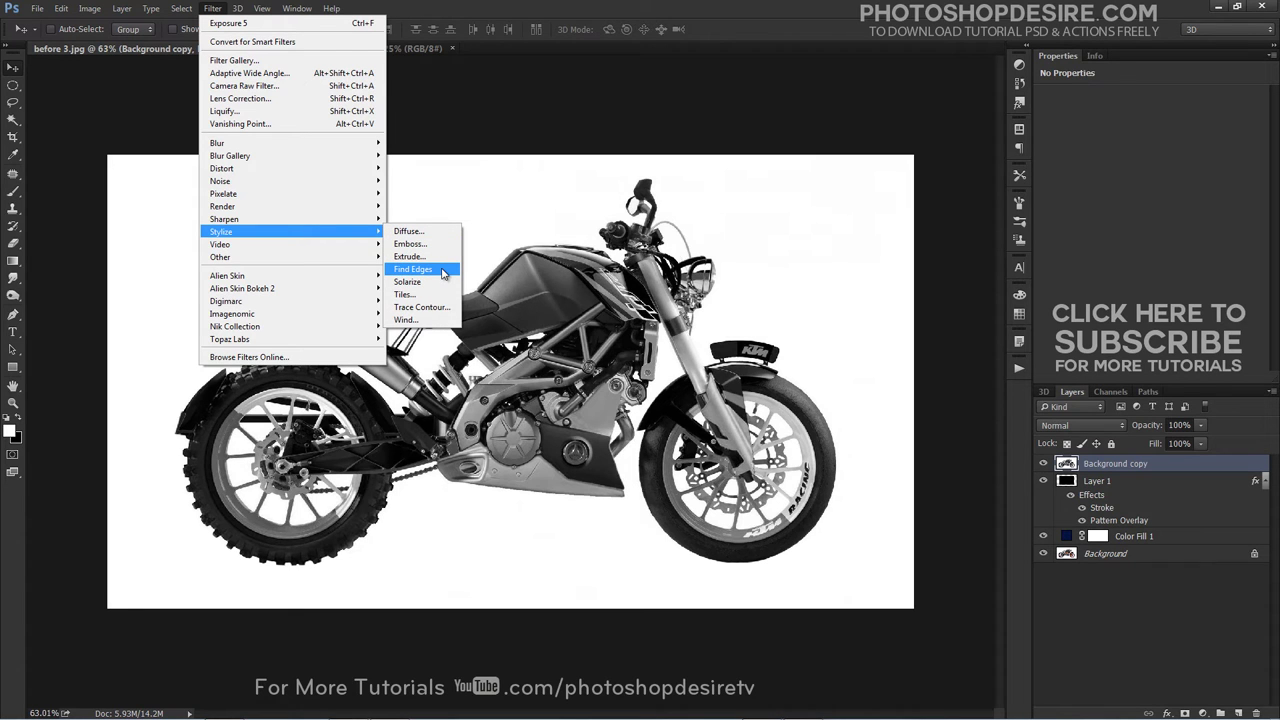
left_click(444, 270)
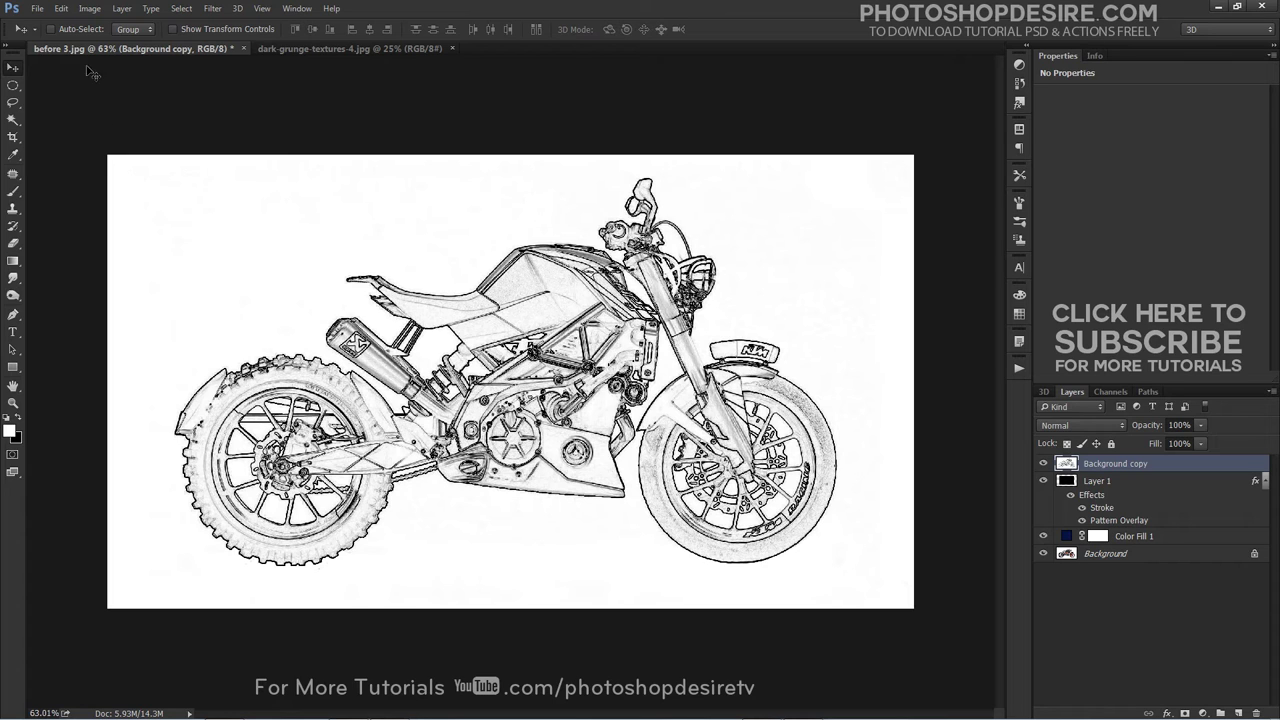
left_click(90, 9)
mouse_move(150, 42)
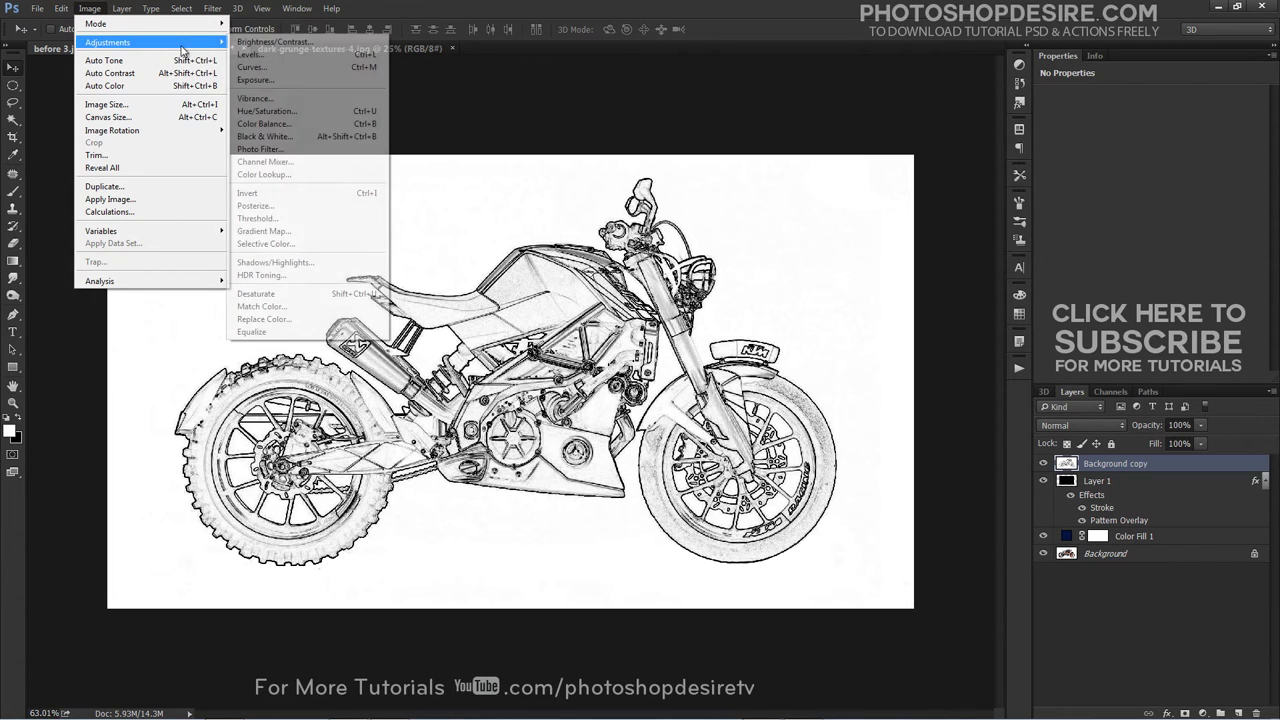
- Invert the motorcycle sketch to white lines on black, zooming in briefly to inspect it
left_click(278, 195)
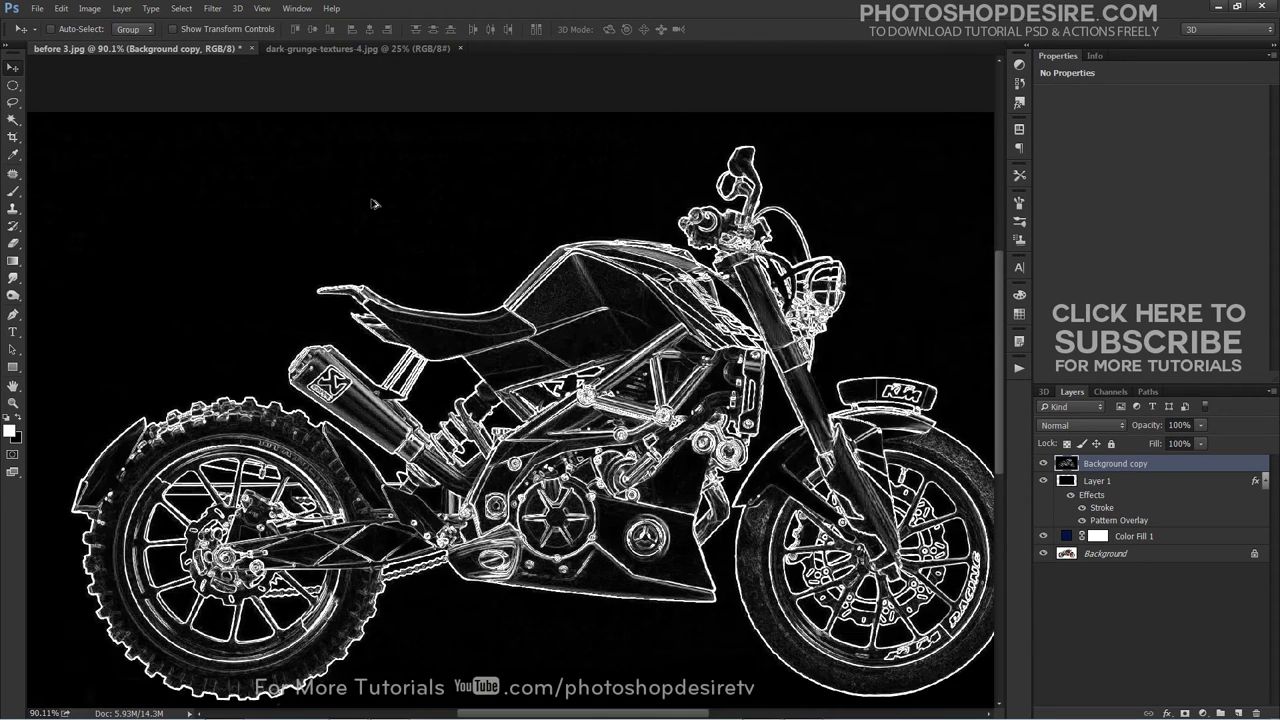
scroll(372, 204, "up", 5)
scroll(372, 204, "up", 2)
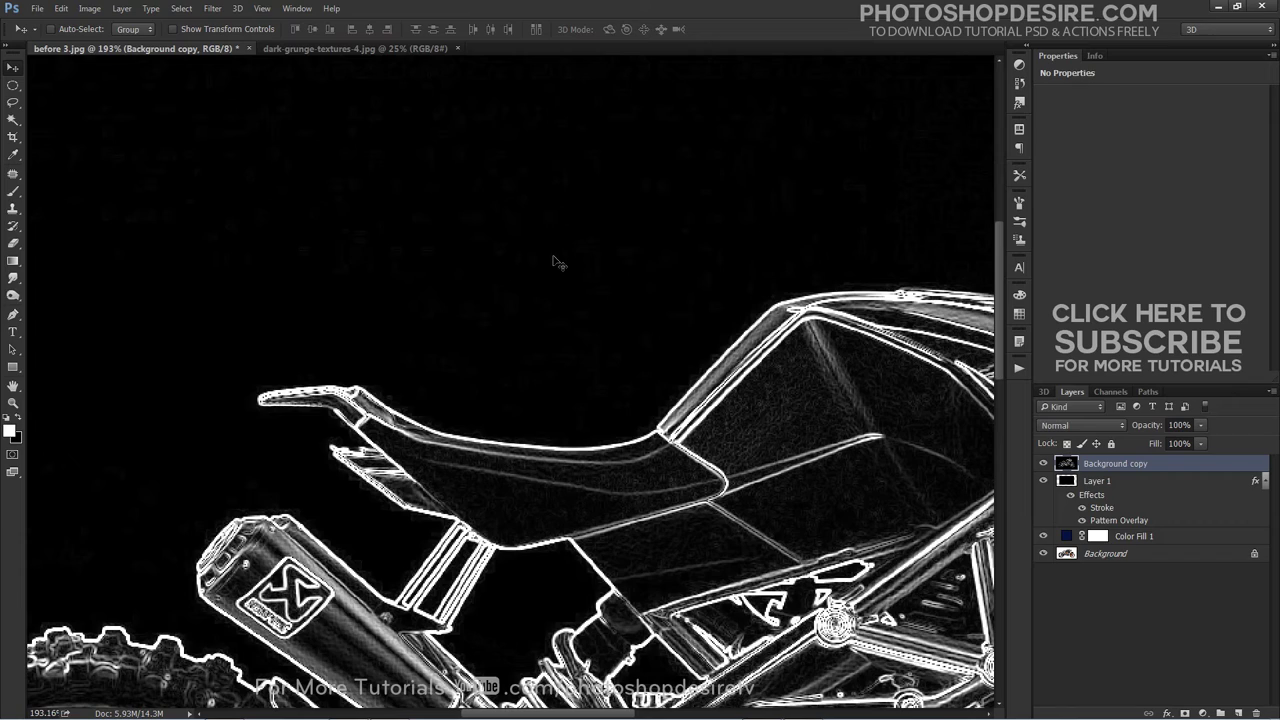
scroll(556, 265, "down", 3)
scroll(557, 265, "down", 1)
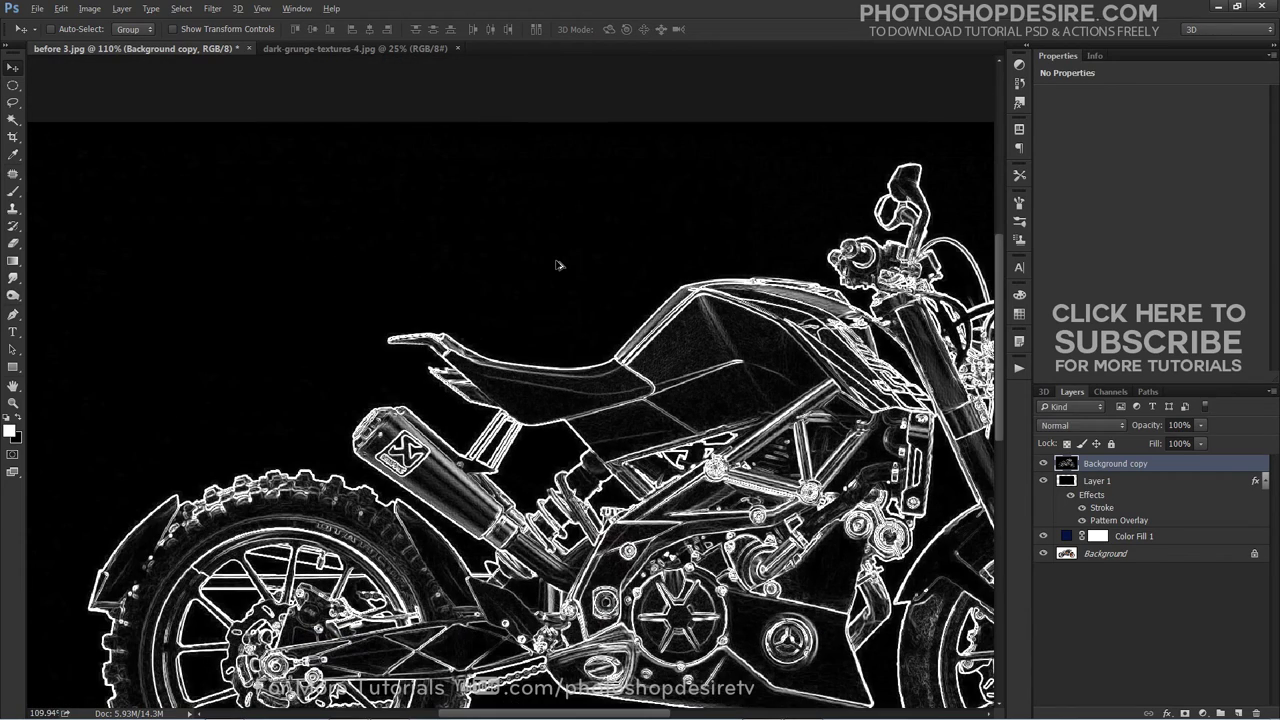
scroll(557, 265, "down", 2)
scroll(557, 265, "down", 2)
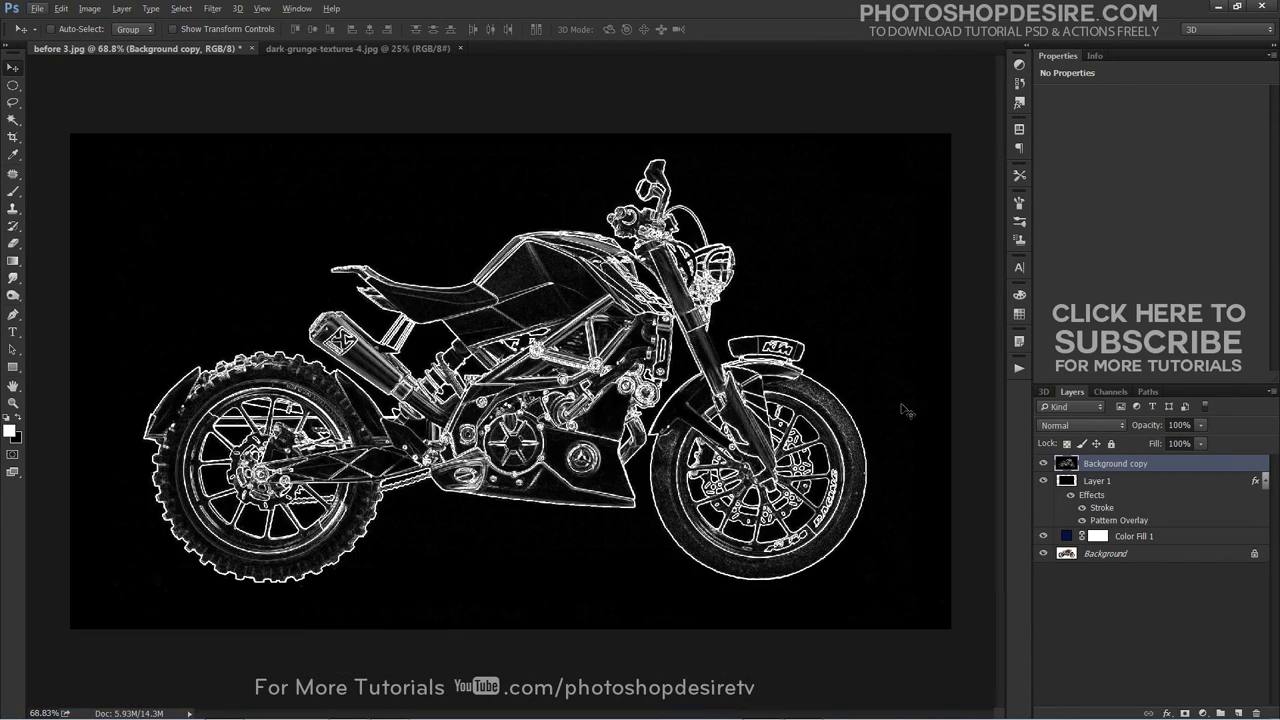
- Add a Levels adjustment clipped to Background copy with input levels 0 / 0.05 / 255
left_click(1203, 714)
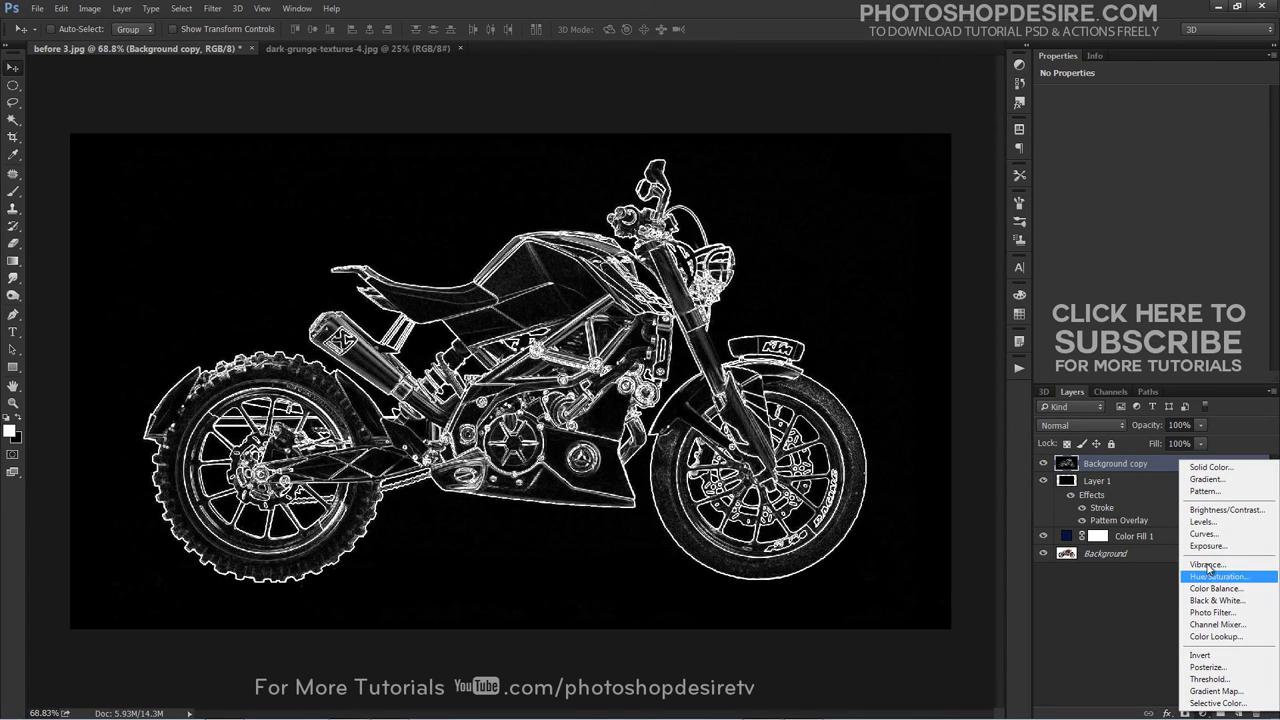
left_click(1207, 527)
left_click_drag(1134, 551, 1127, 470)
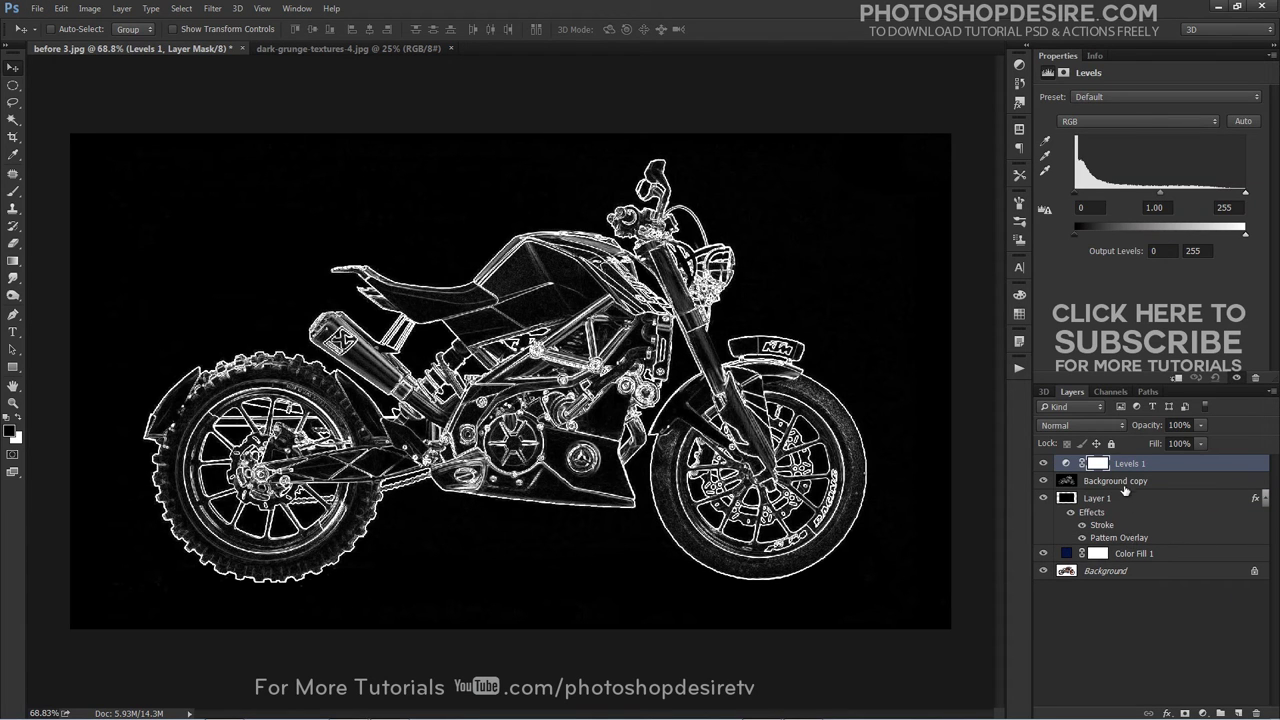
left_click(1124, 470, "alt")
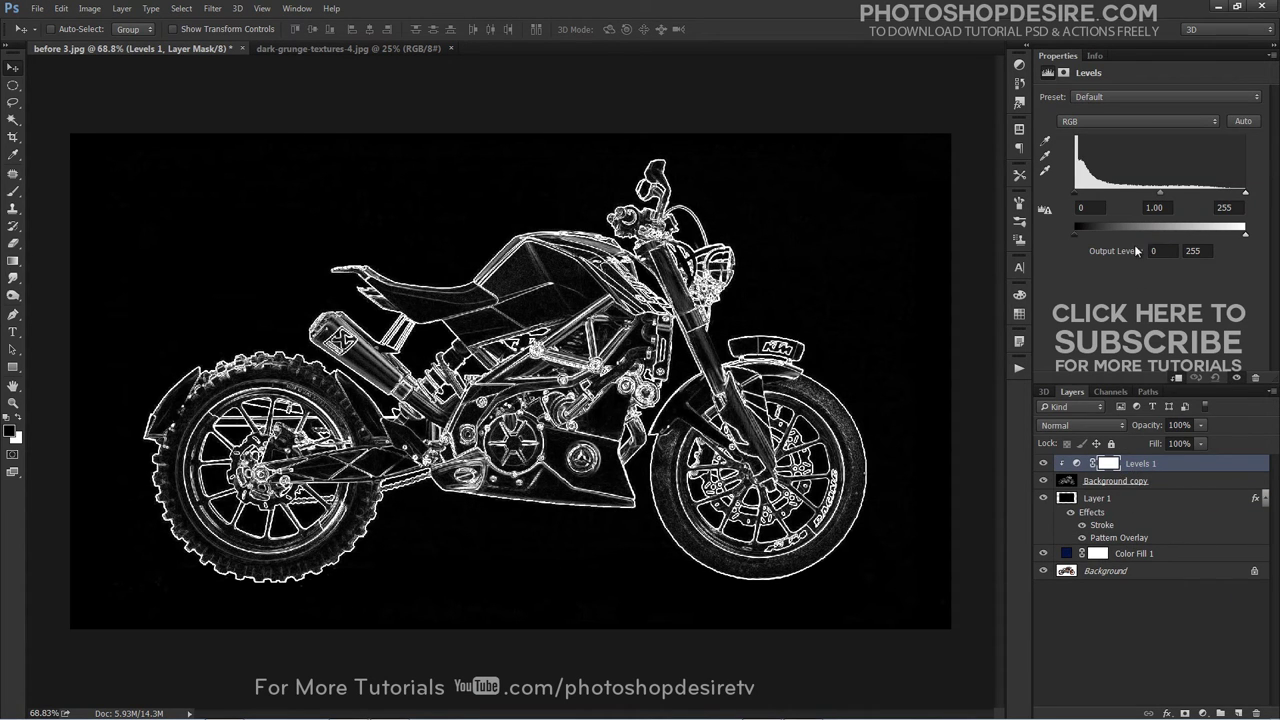
mouse_move(1157, 197)
left_mouse_down()
mouse_move(1225, 194)
mouse_move(1205, 195)
left_mouse_up()
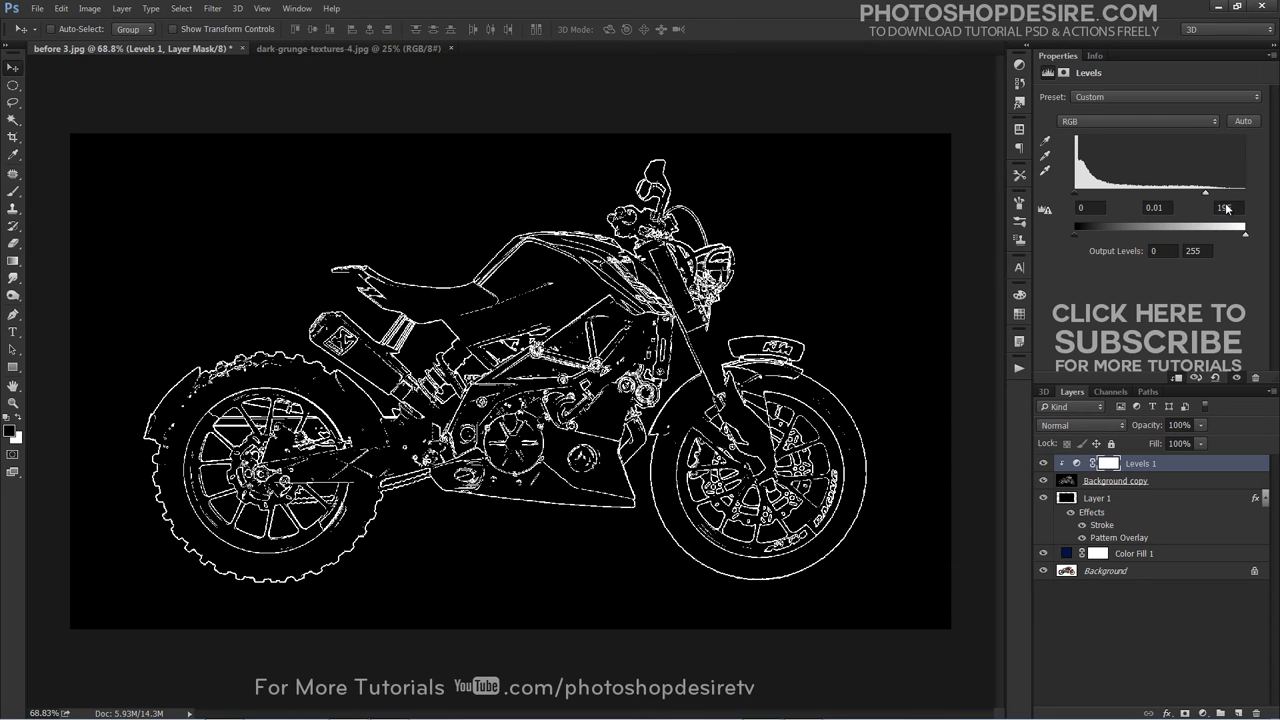
left_click_drag(1211, 193, 1258, 207)
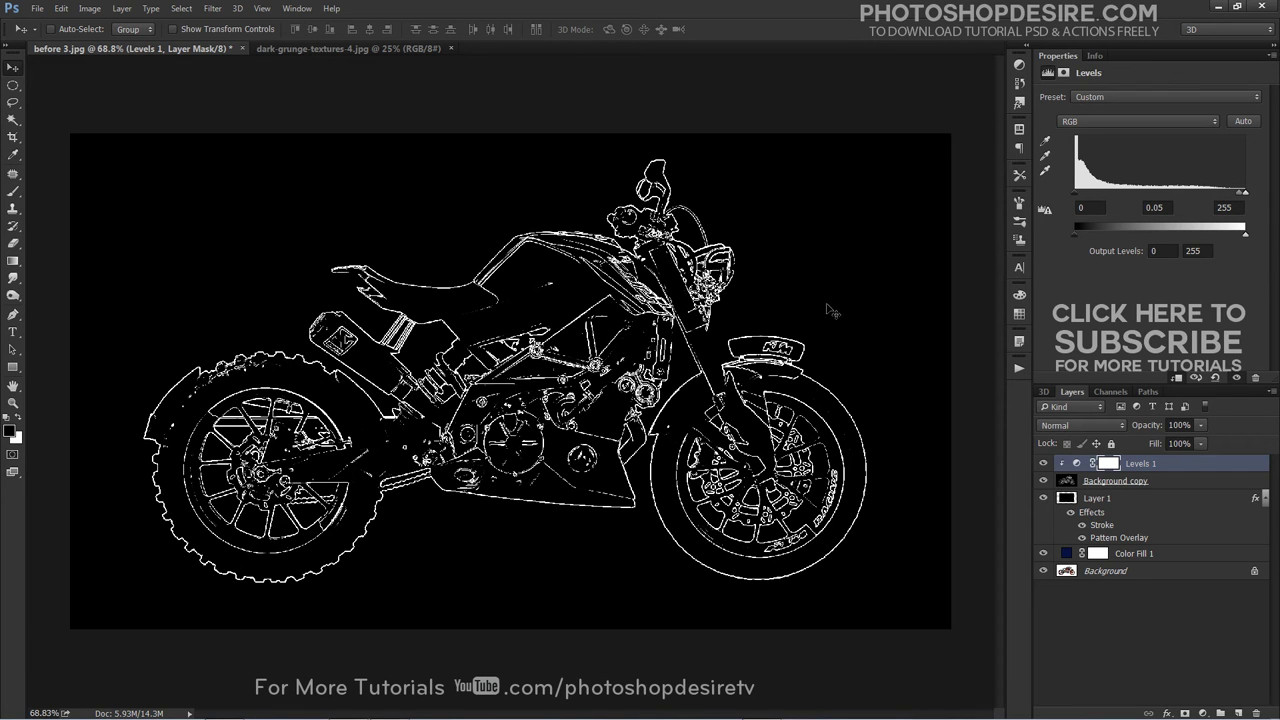
left_click(1145, 600)
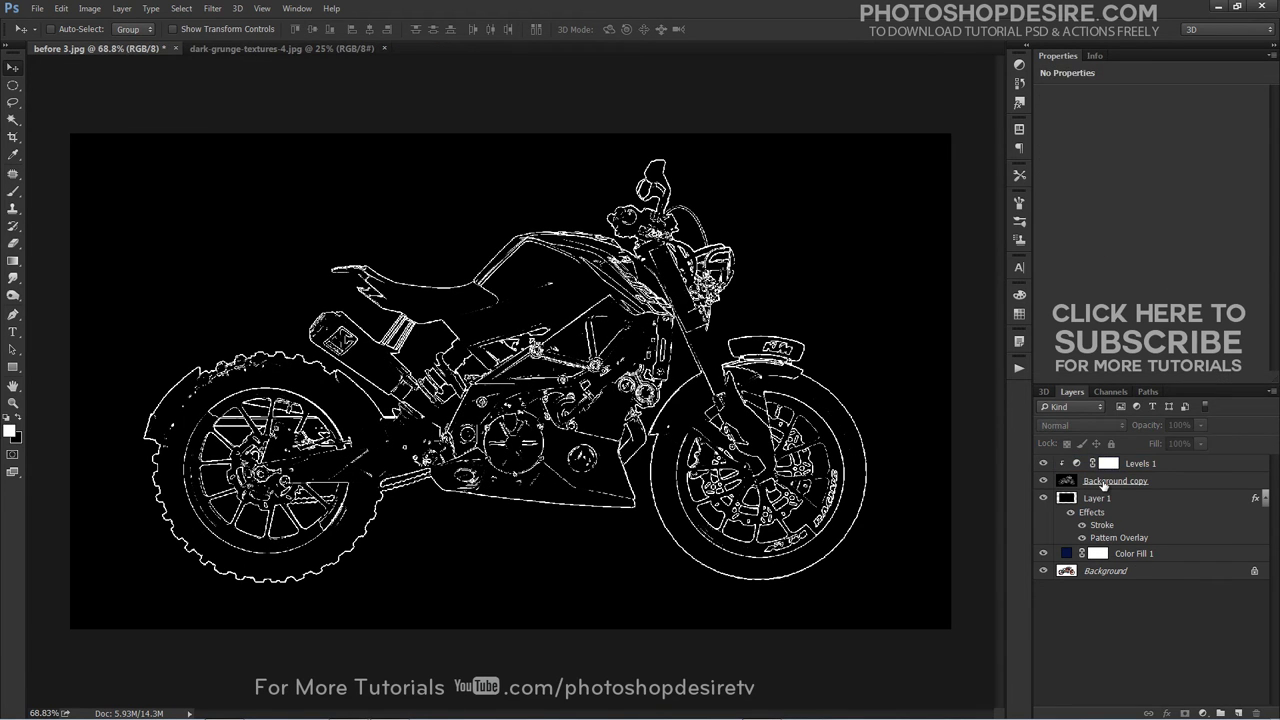
- Set the Background copy motorcycle layer's blend mode to Screen
left_click(1104, 485)
left_click(1085, 429)
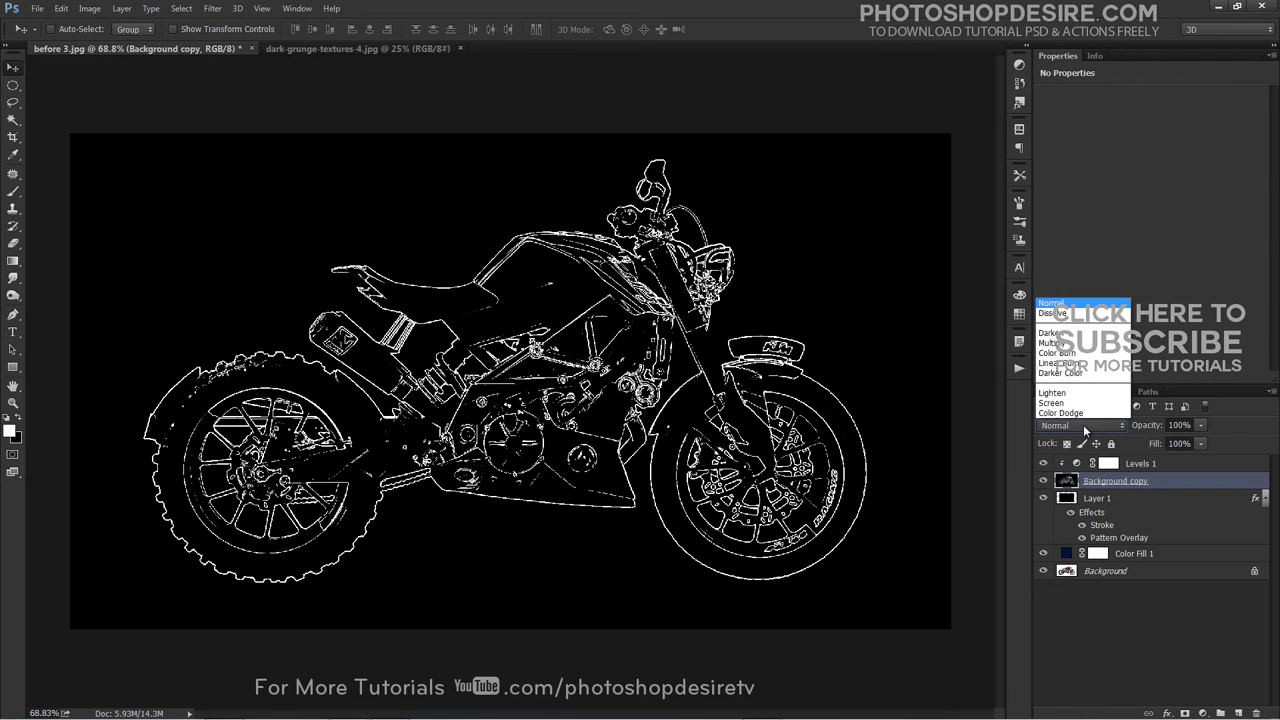
left_click(1052, 202)
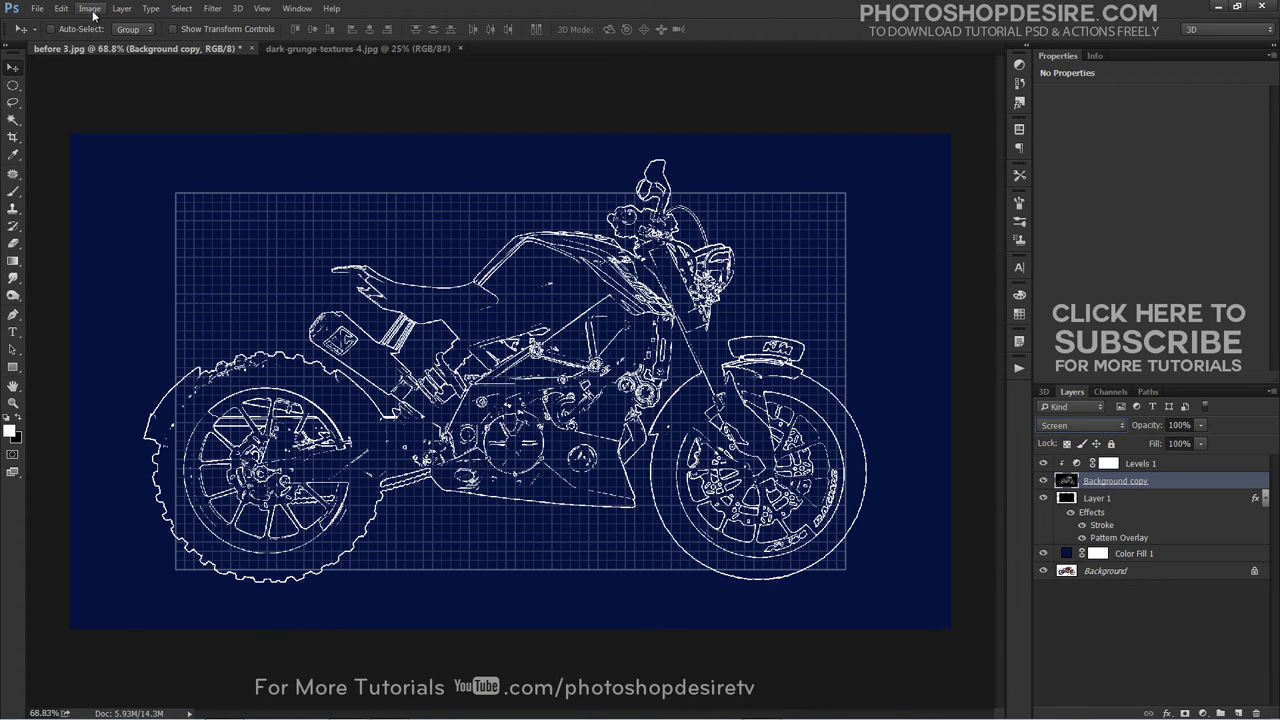
- Scale the motorcycle line layer to 76% width and height, linked
left_click(61, 8)
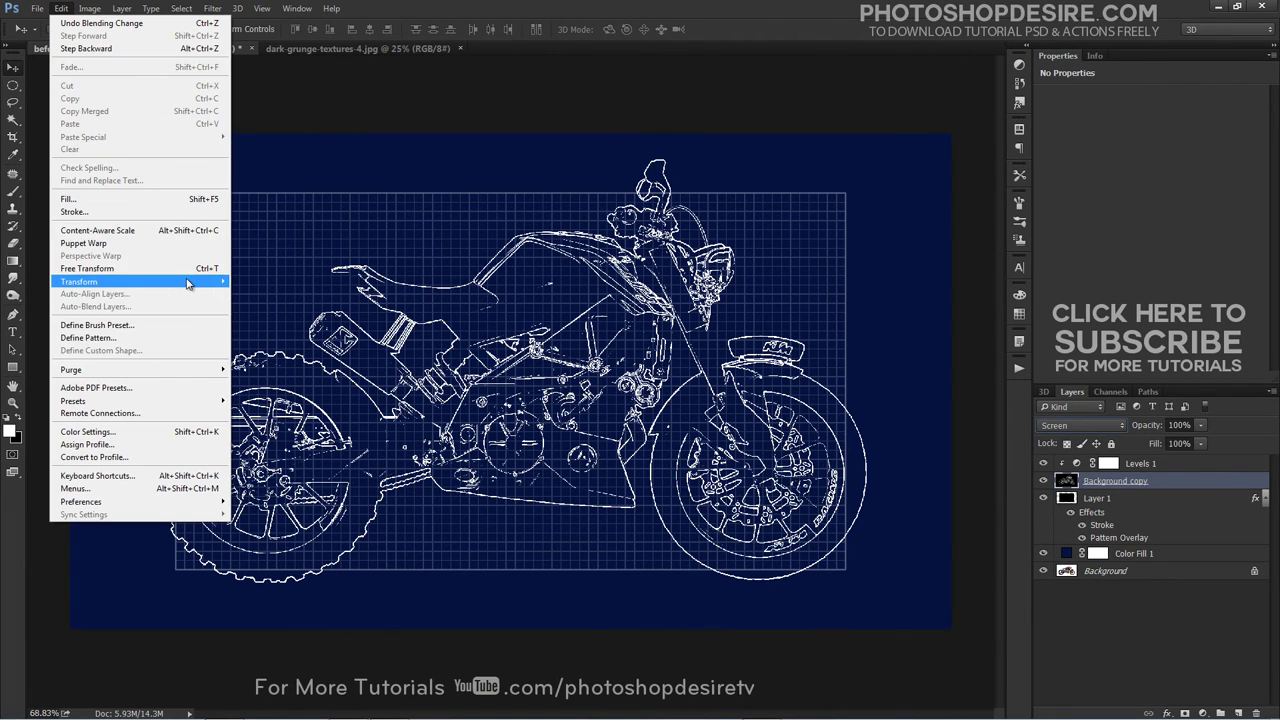
mouse_move(140, 281)
left_click(265, 300)
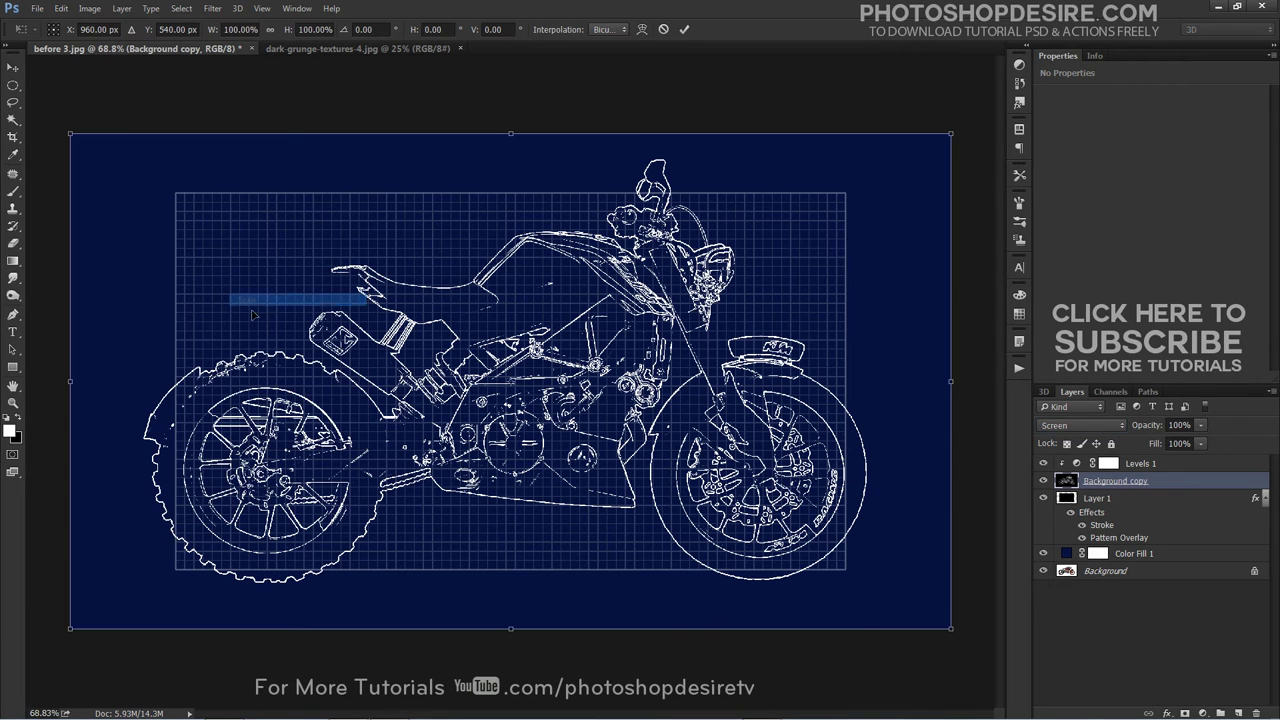
left_click(287, 30)
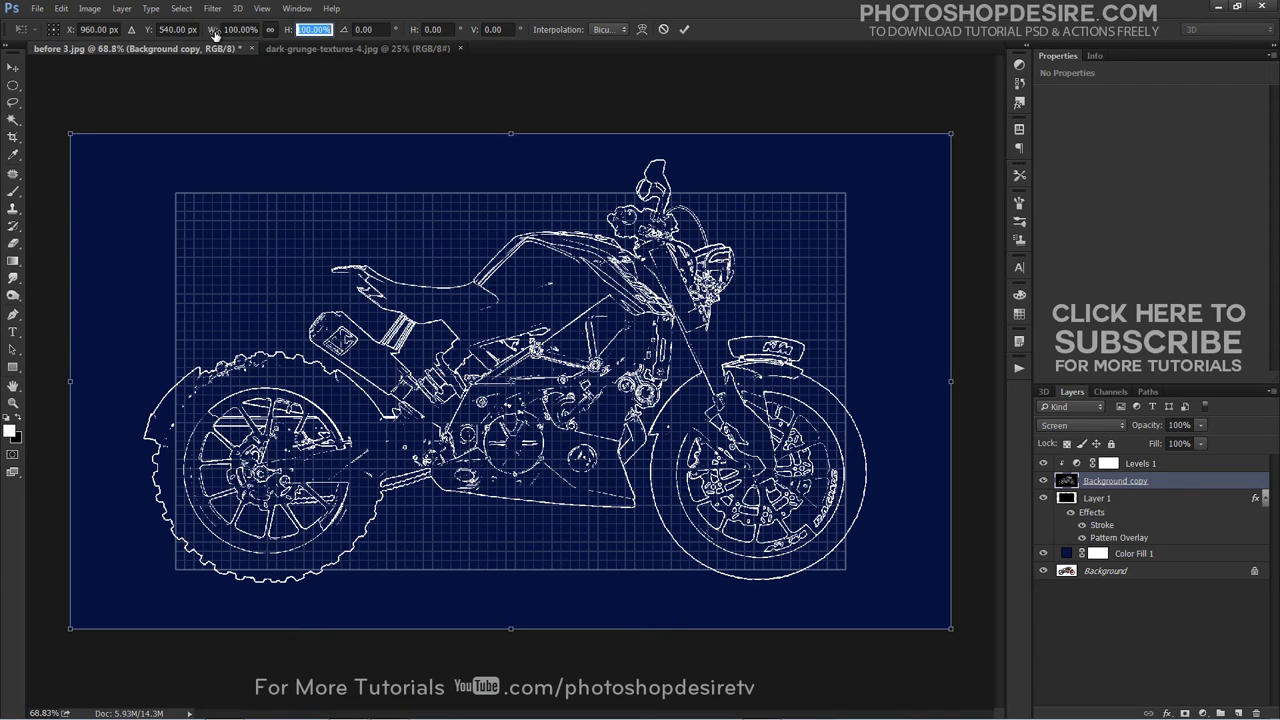
type("90")
left_click_drag(213, 35, 199, 35)
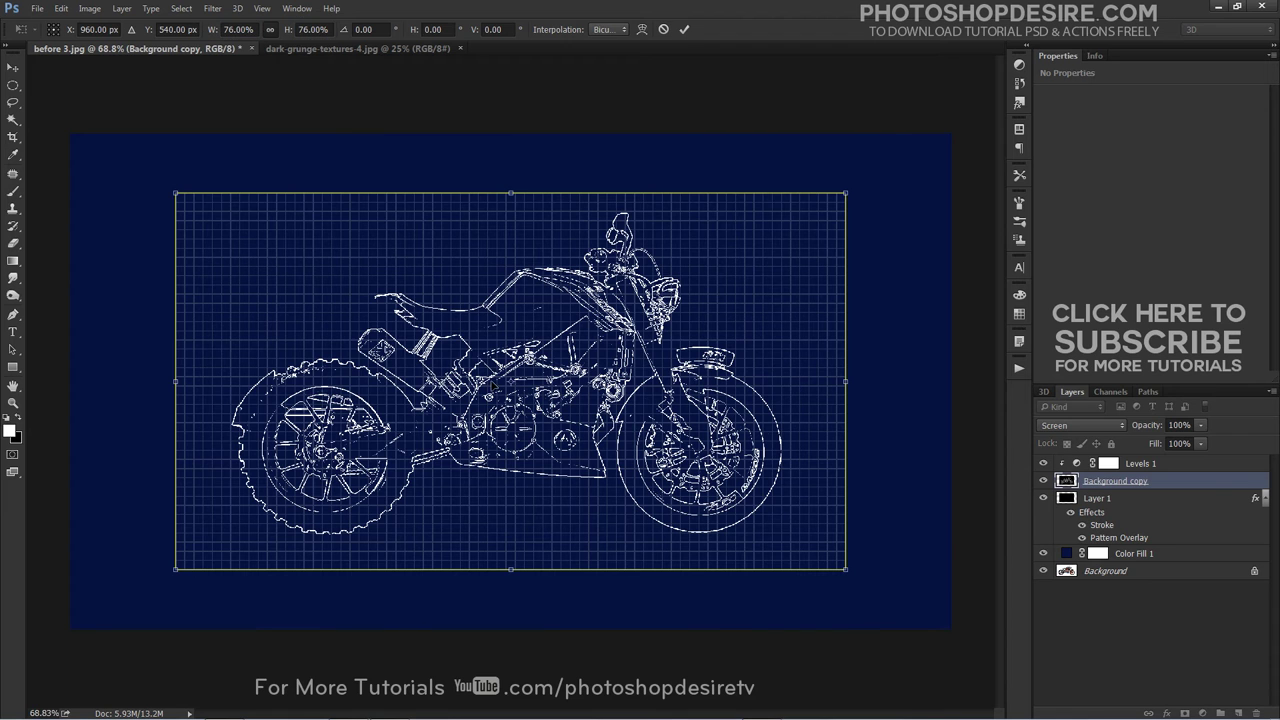
key("Return")
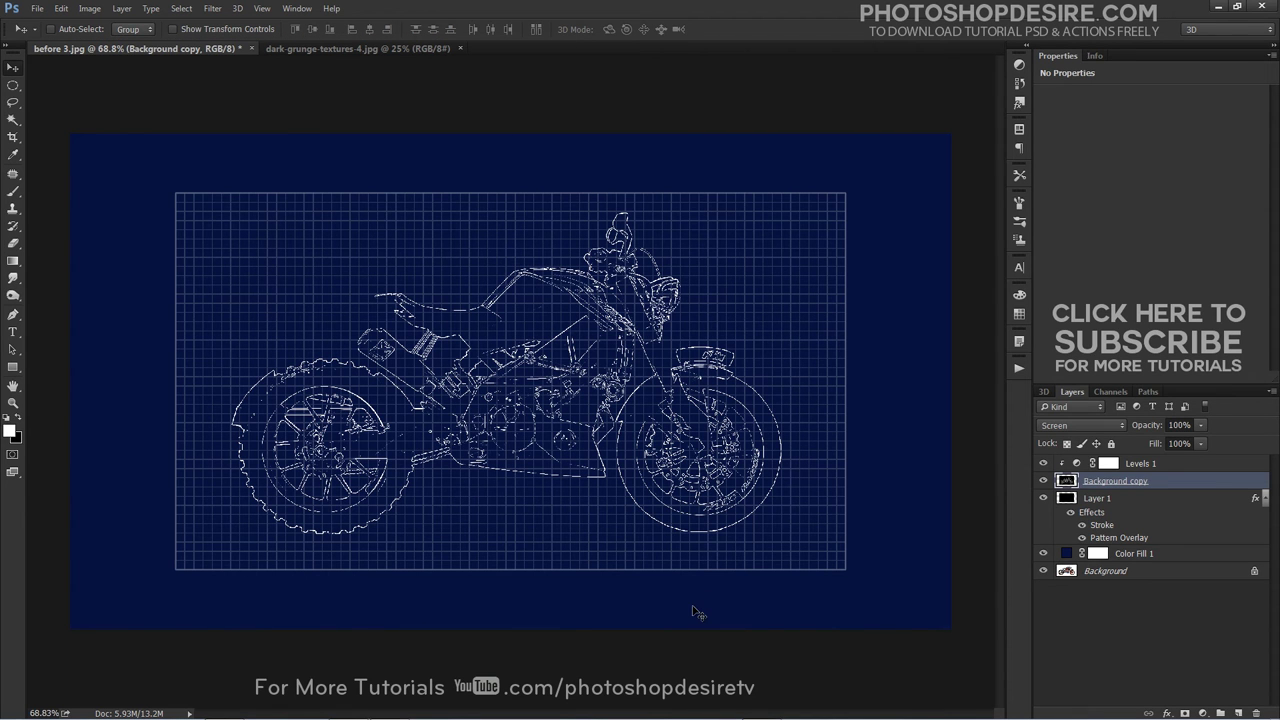
left_click(1100, 630)
- Set Levels 1 to 0 / 0.10 / 200 and compare against the original photo
scroll(710, 522, "up", 5)
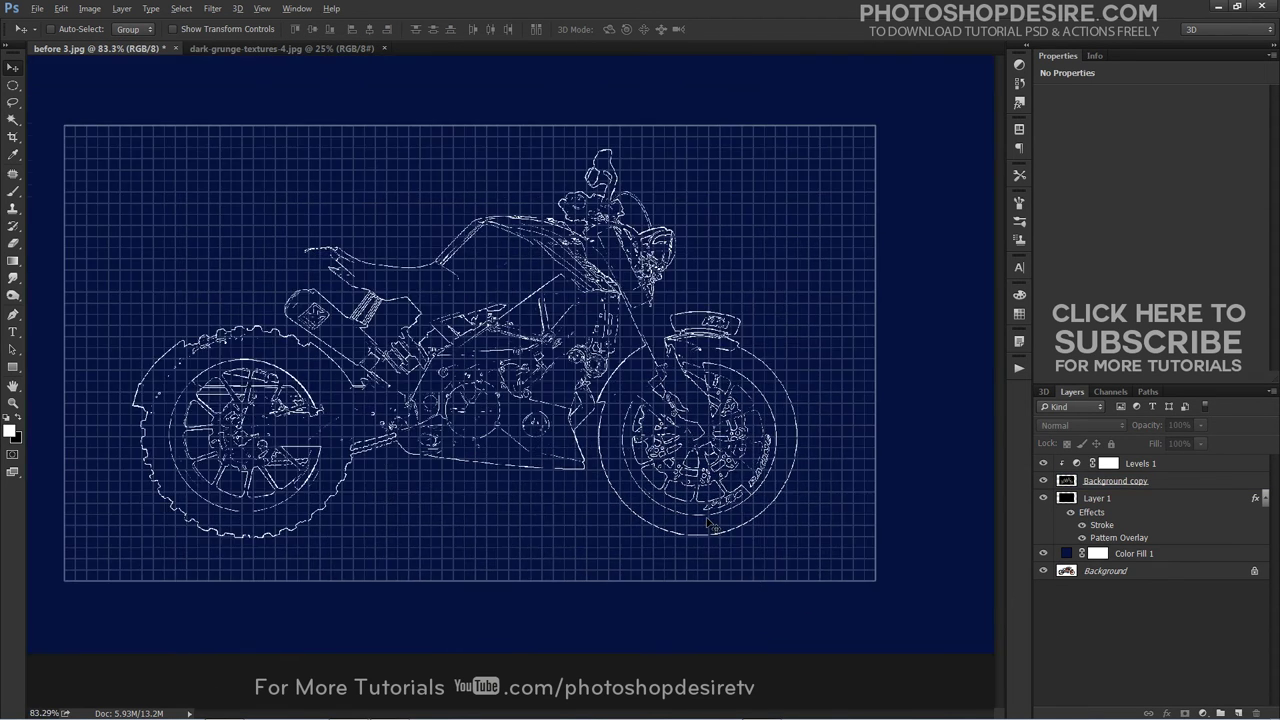
scroll(358, 403, "down", 5)
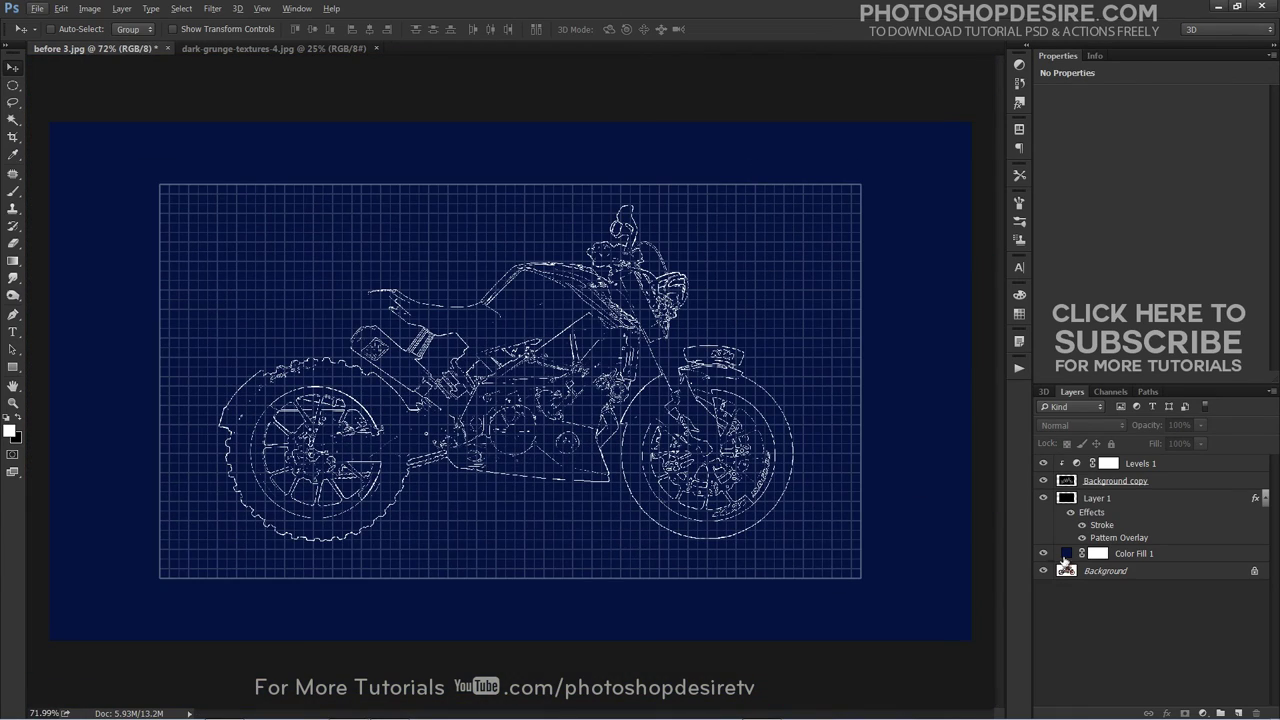
left_click(1077, 464)
left_click_drag(1237, 195, 1201, 201)
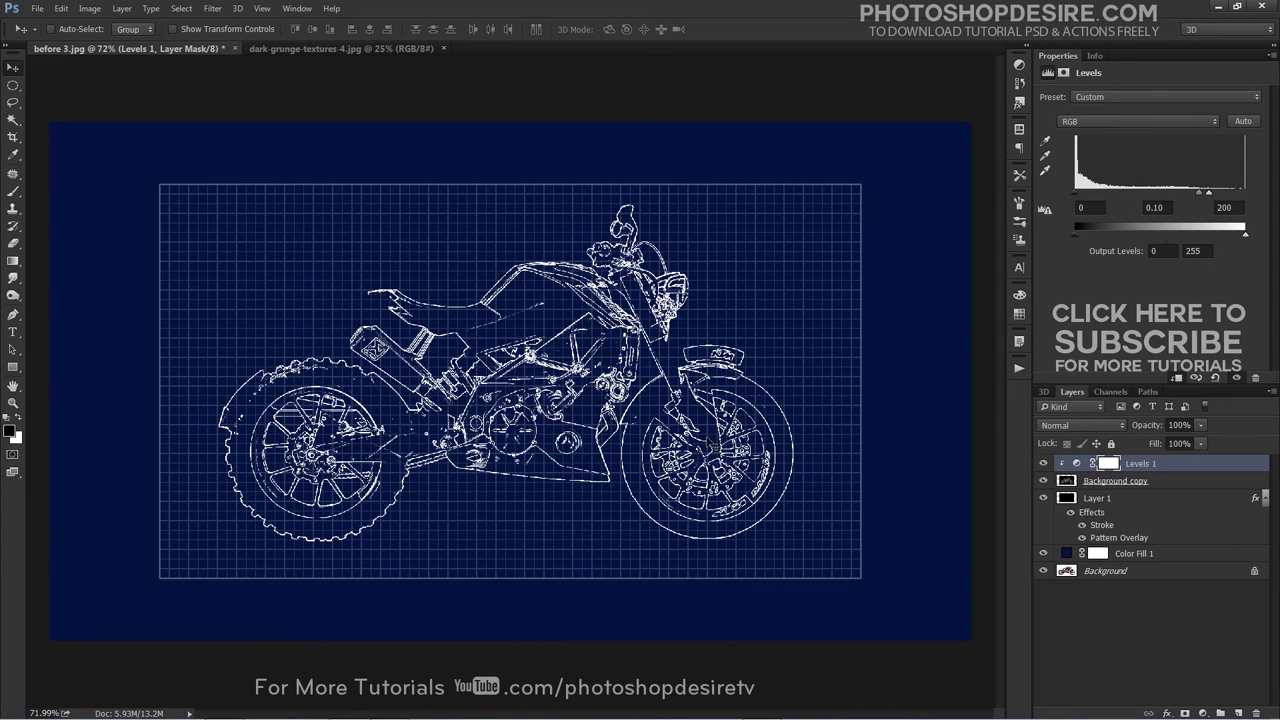
left_click(1063, 628)
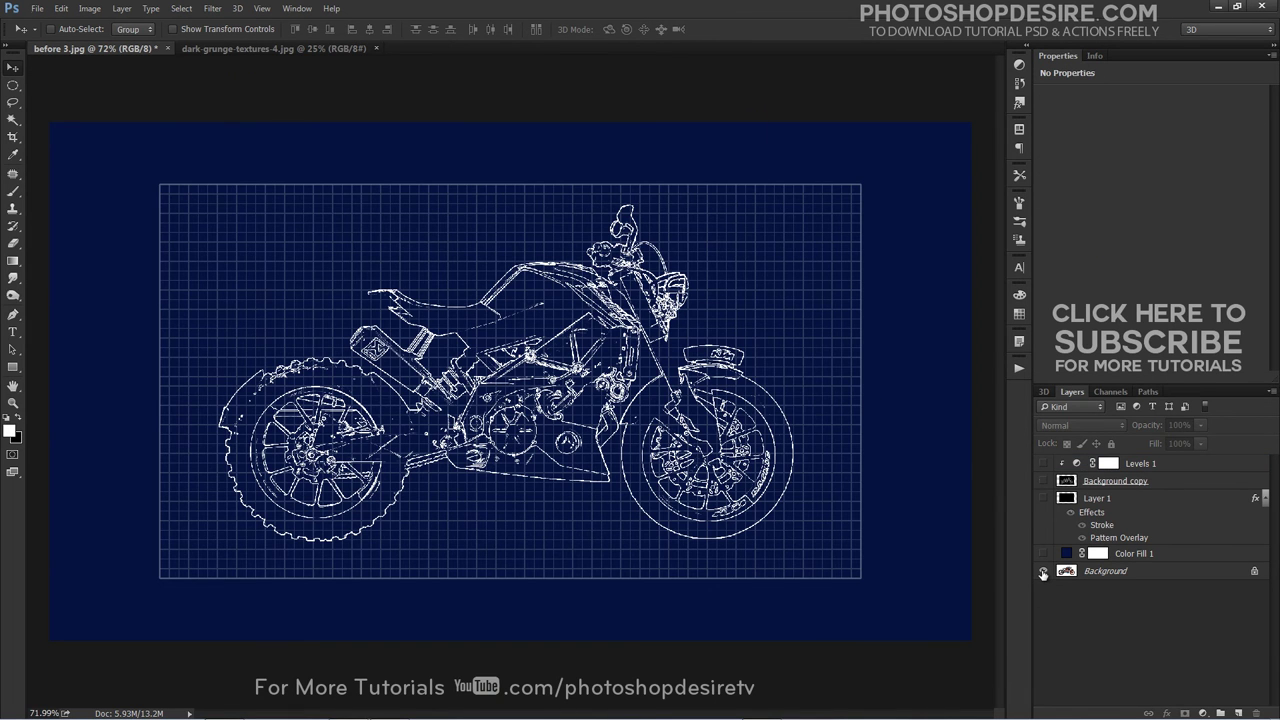
left_click(1043, 571, "alt")
left_click(1043, 571, "alt")
- Drag the dark grunge texture into the blueprint document as unclipped Layer 2, nudged right
left_click(225, 52)
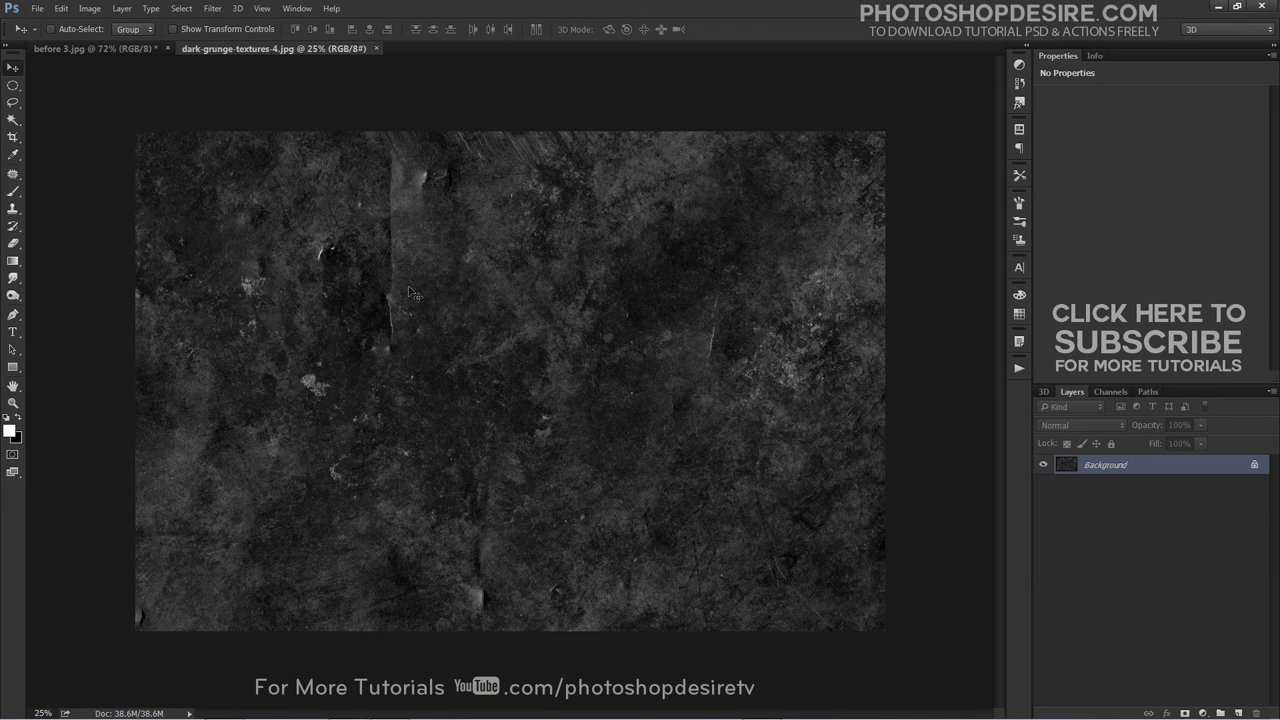
left_click_drag(370, 240, 390, 168)
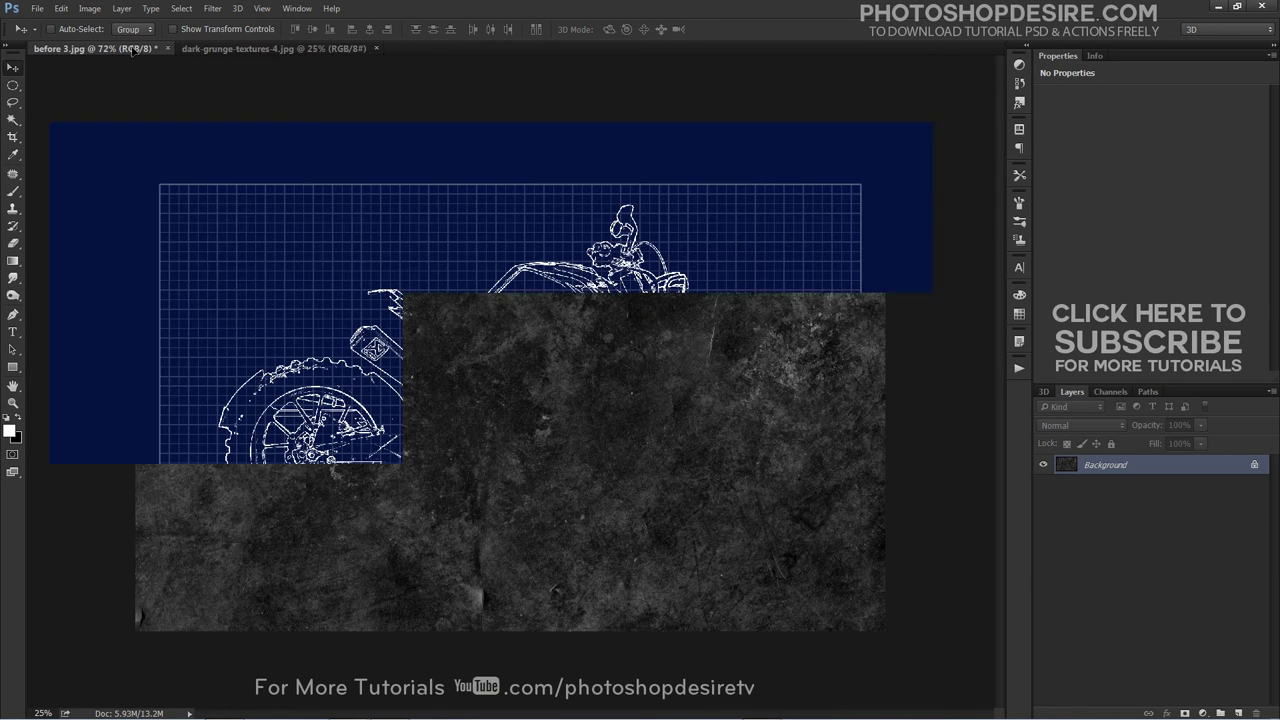
left_click_drag(424, 236, 586, 398)
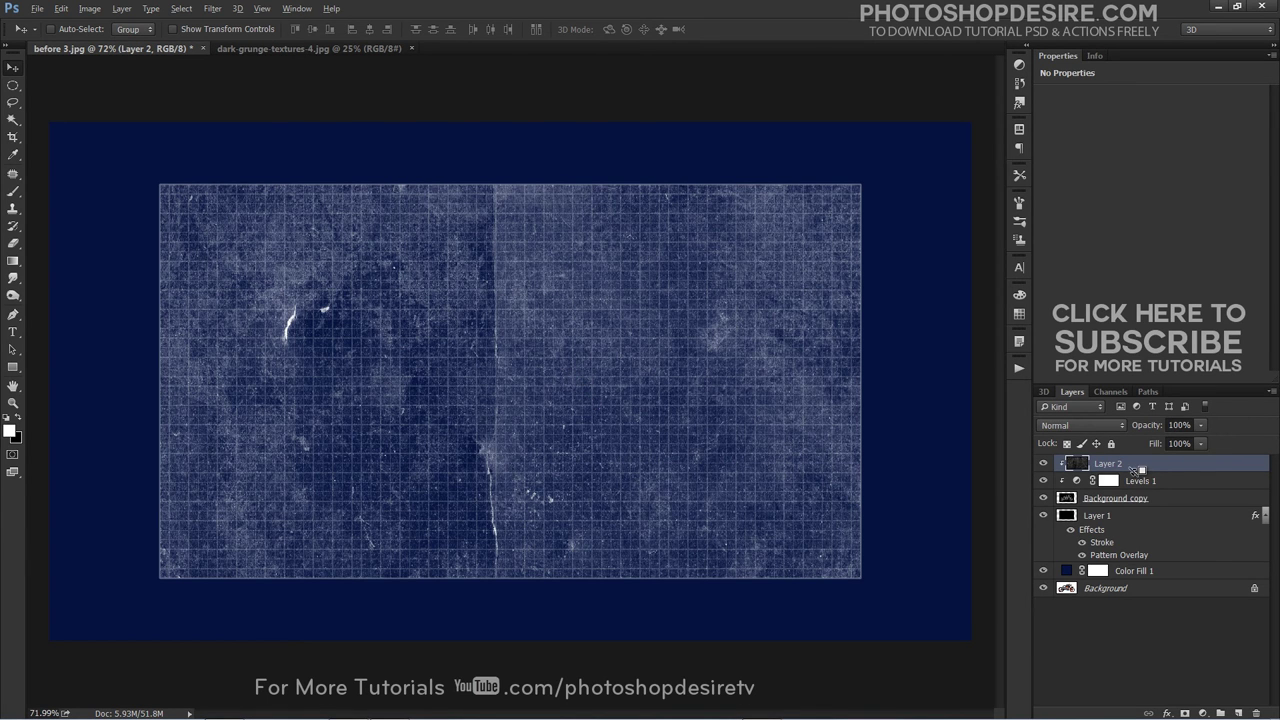
left_click(1135, 473, "alt")
left_click_drag(686, 423, 714, 417)
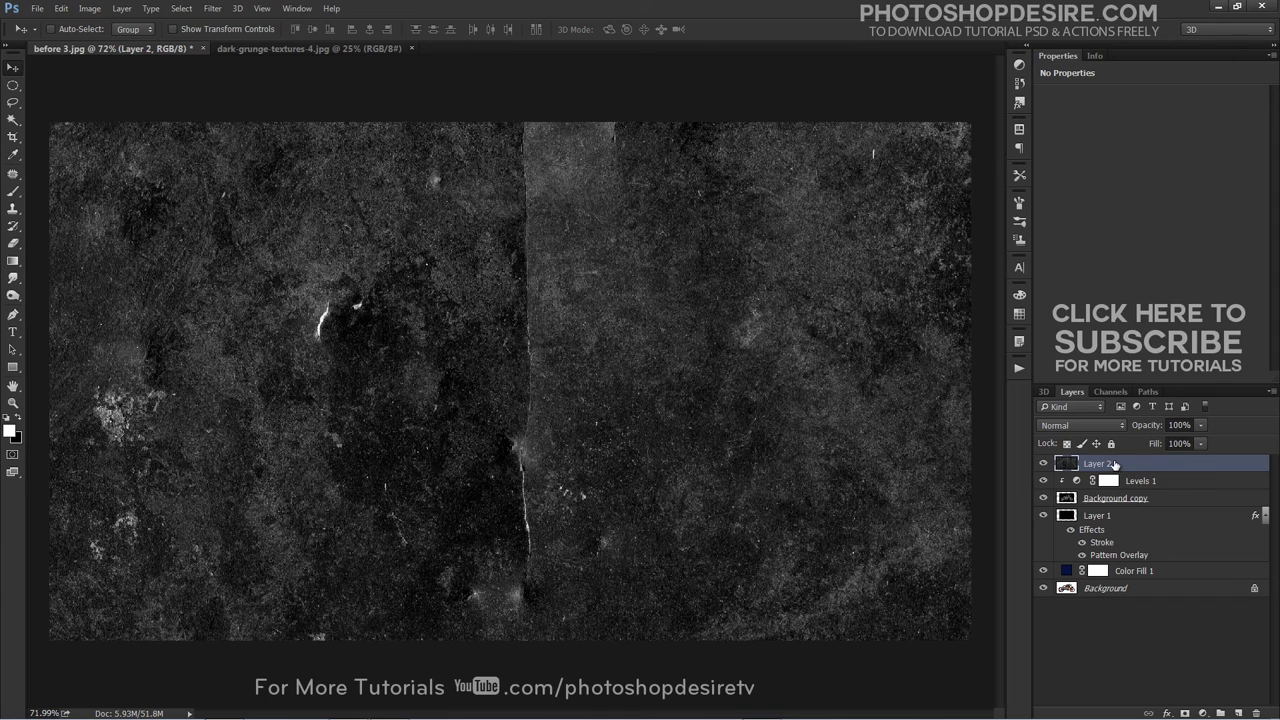
- Set Layer 2 to Screen and split its This Layer black Blend If slider to 0/174
left_click(1100, 425)
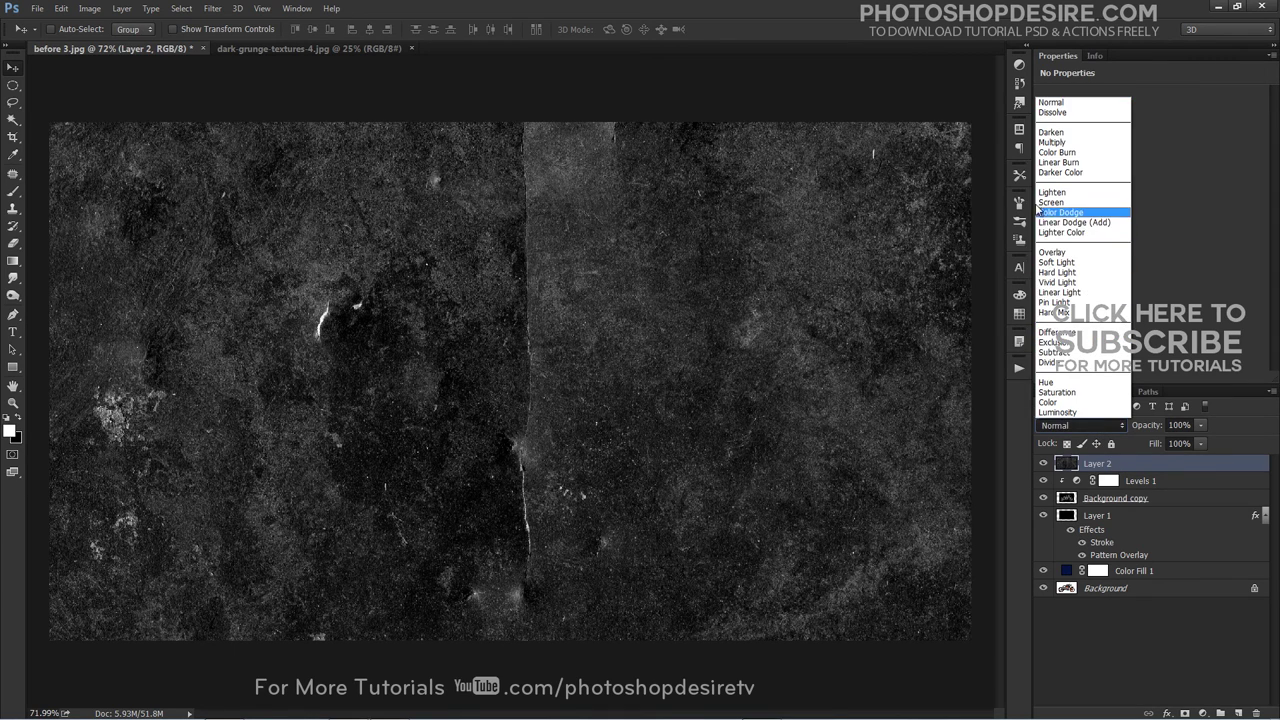
left_click(1050, 202)
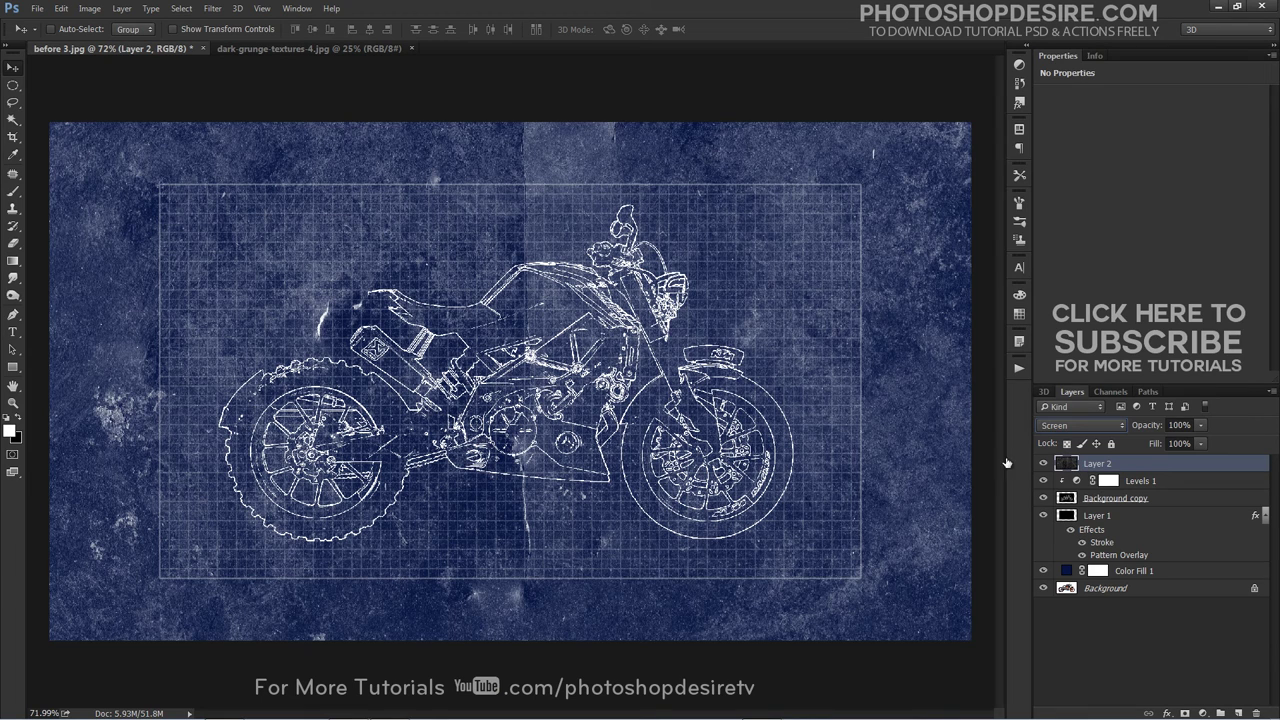
double_click(1068, 463)
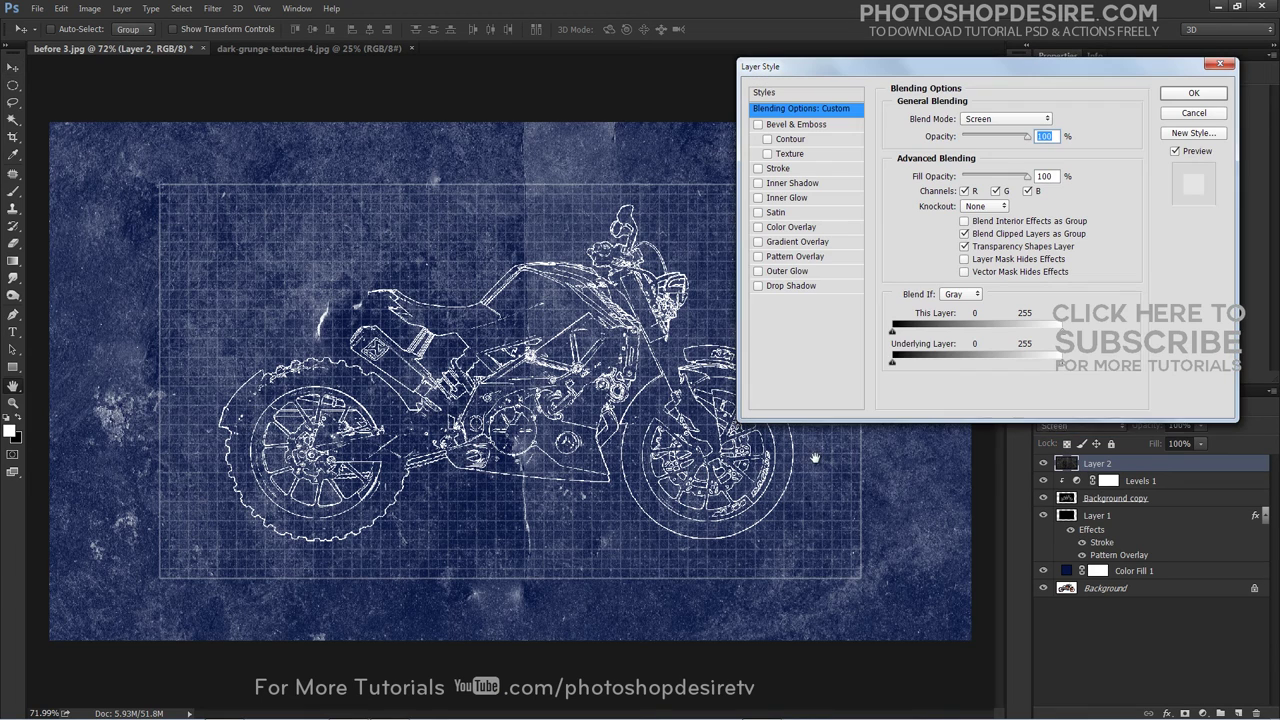
left_click(893, 331)
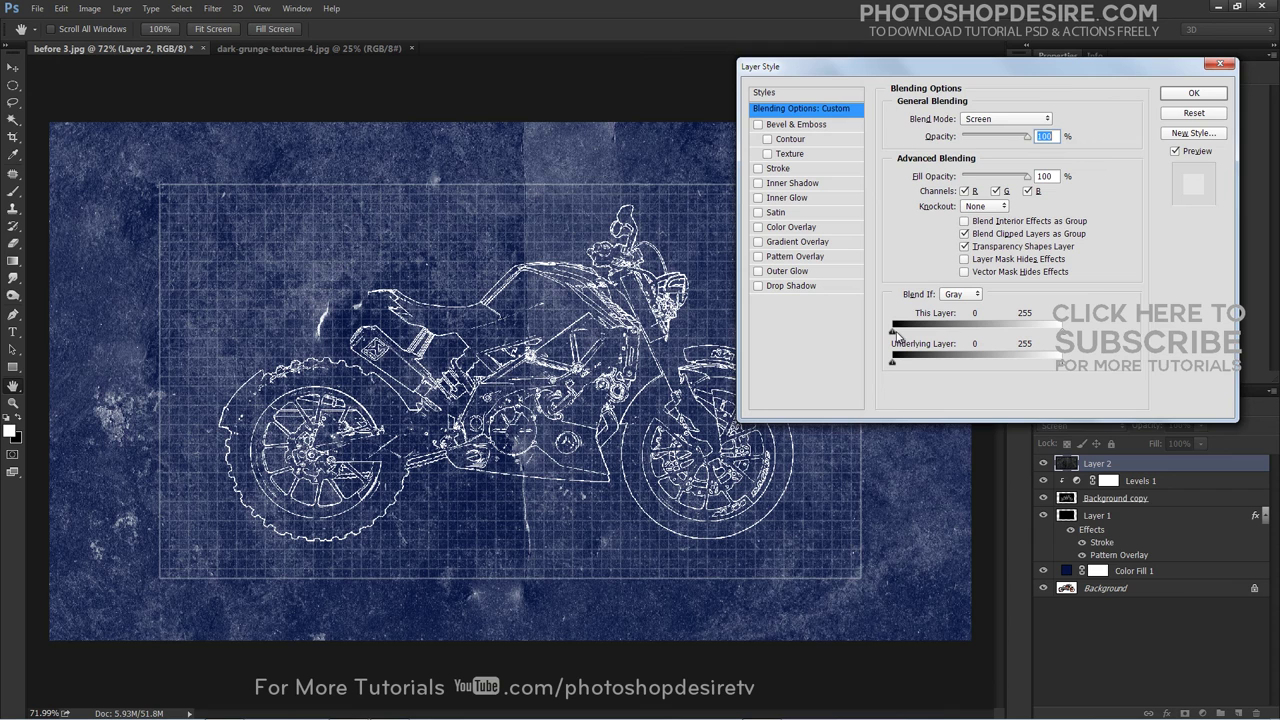
key("alt")
left_click_drag(893, 331, 1078, 345)
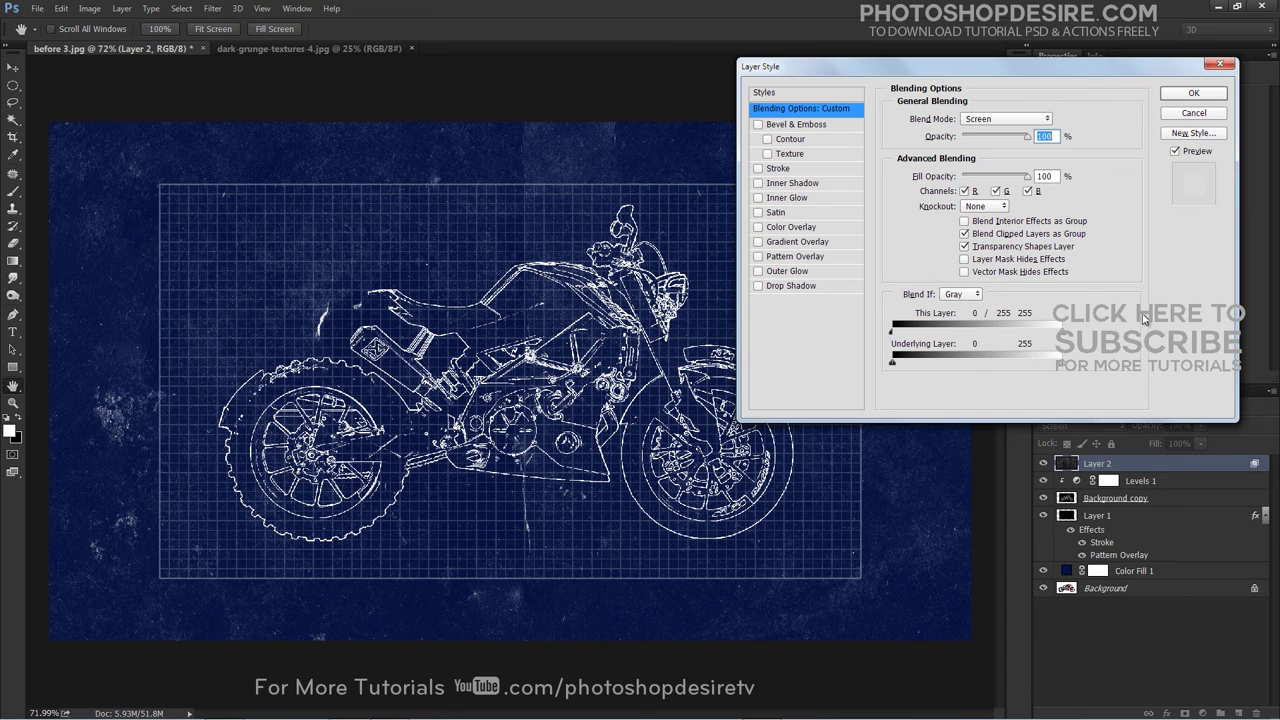
left_click(1193, 93)
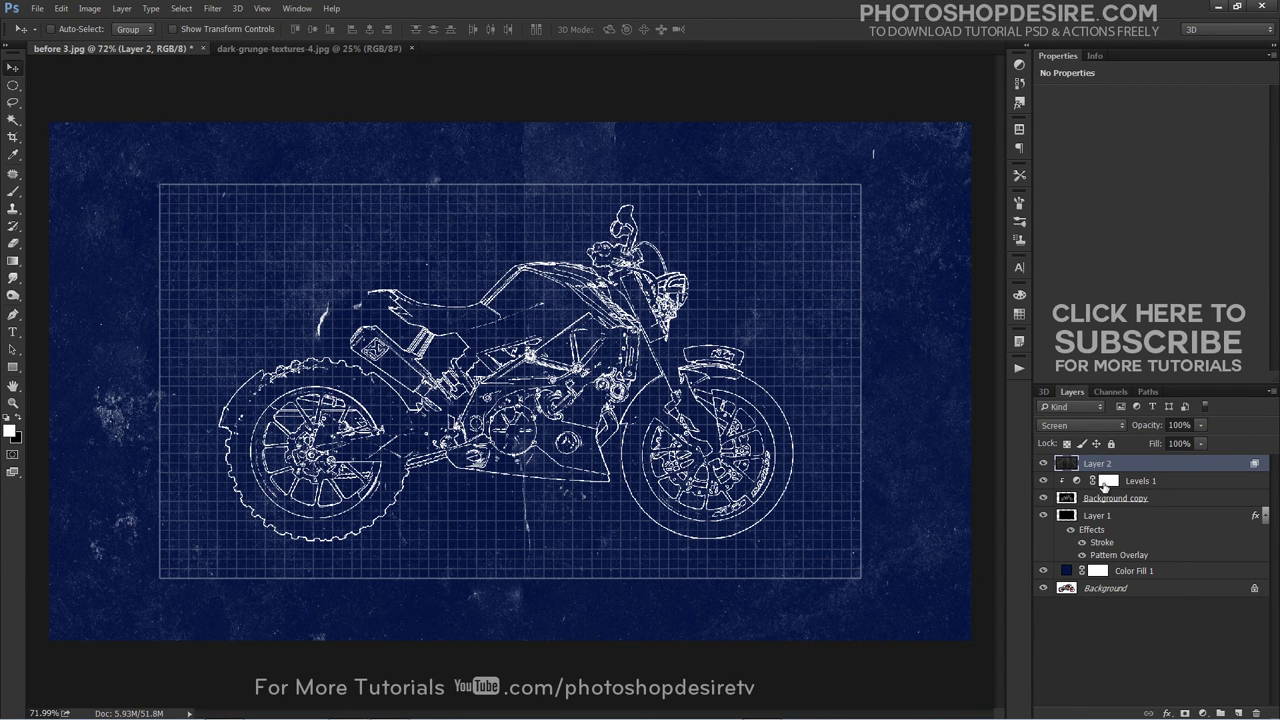
- Reposition the grunge texture layer on the canvas
key("Right")
left_click_drag(683, 415, 645, 420)
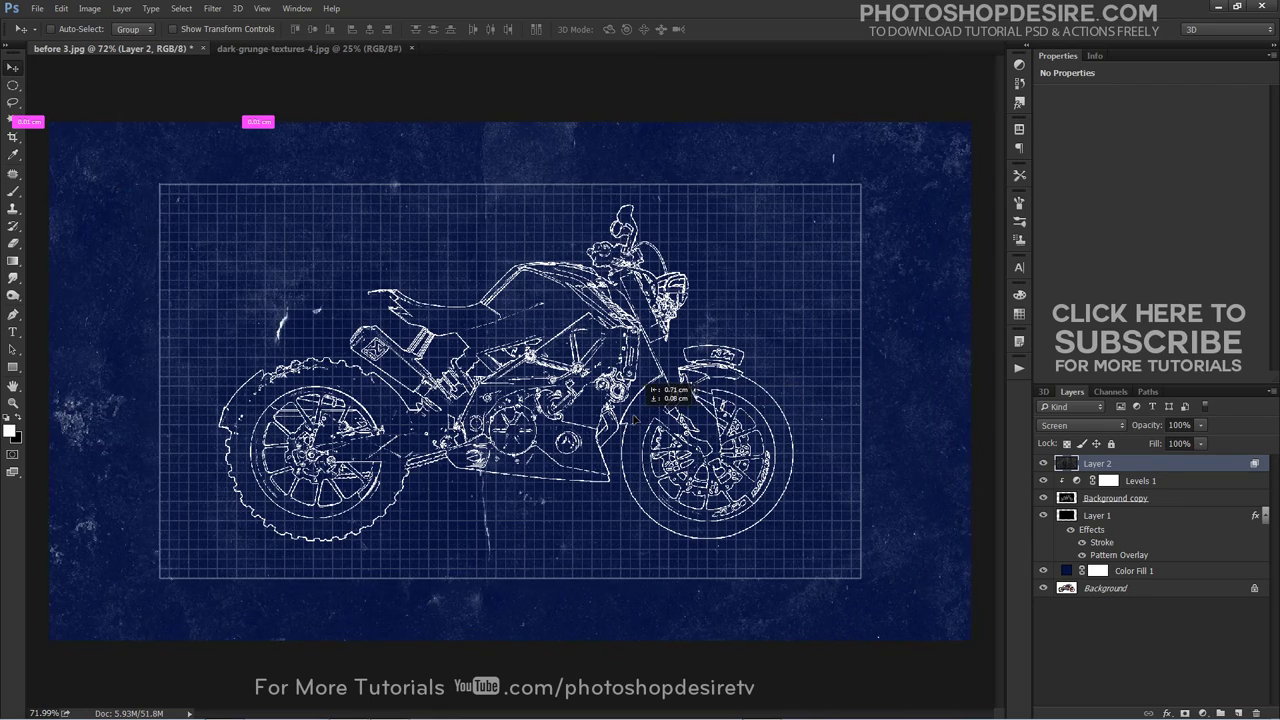
left_click_drag(649, 421, 648, 423)
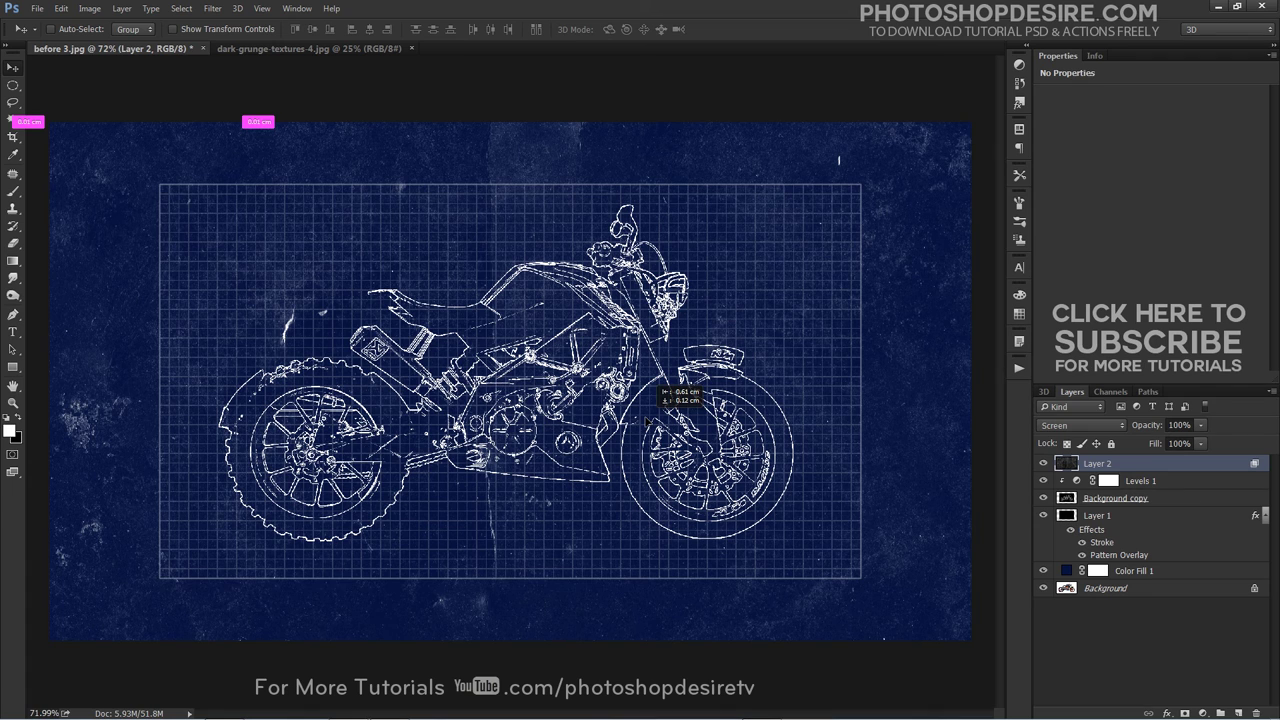
left_click_drag(660, 398, 684, 394)
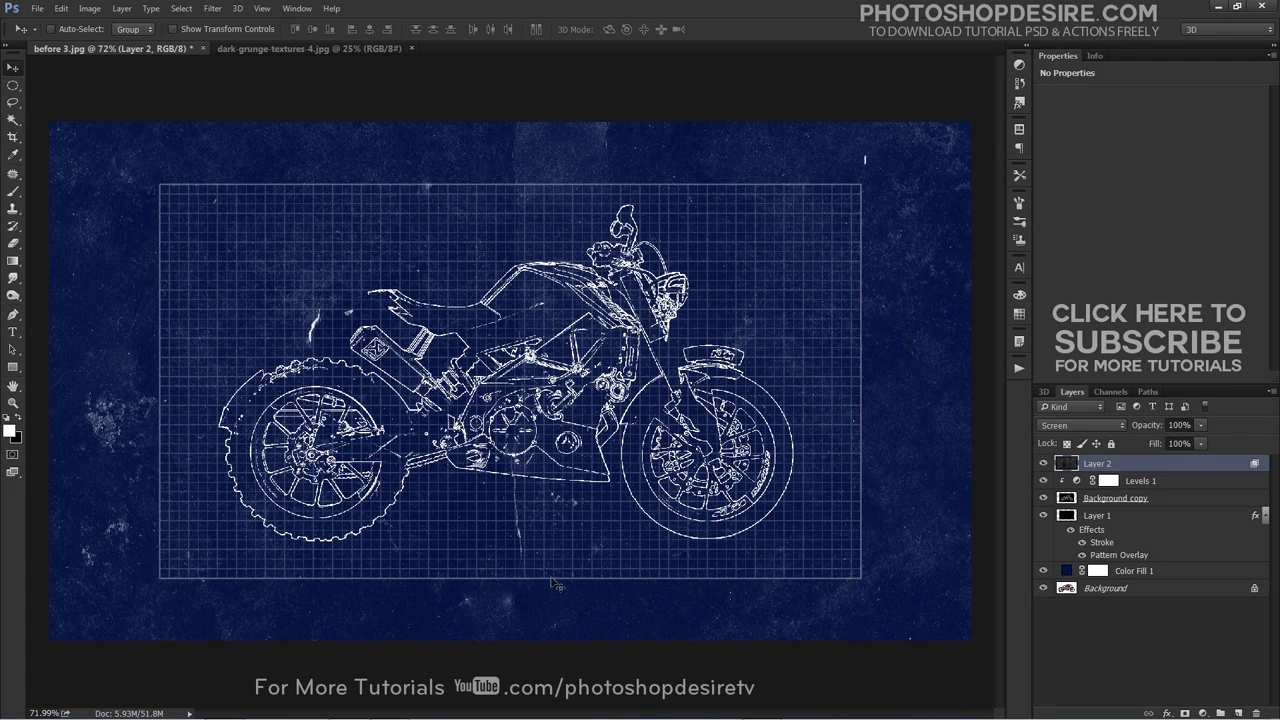
left_click(1114, 620)
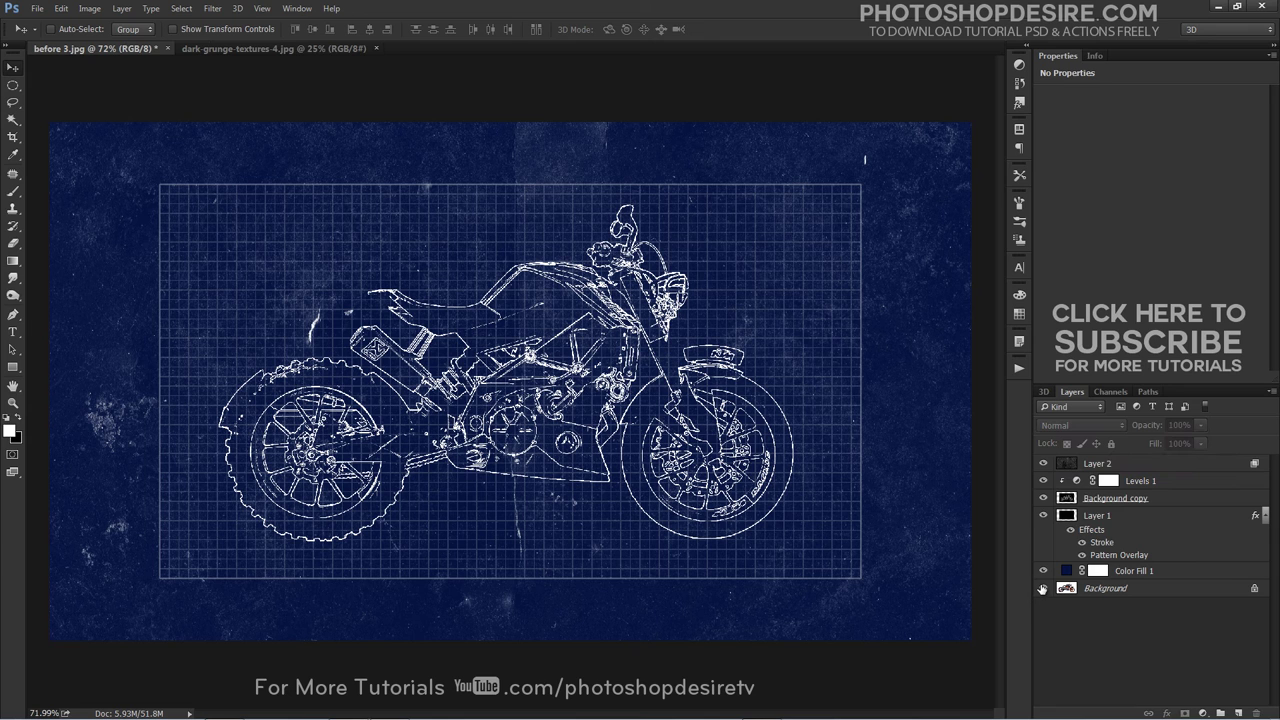
left_click(1042, 588, "alt")
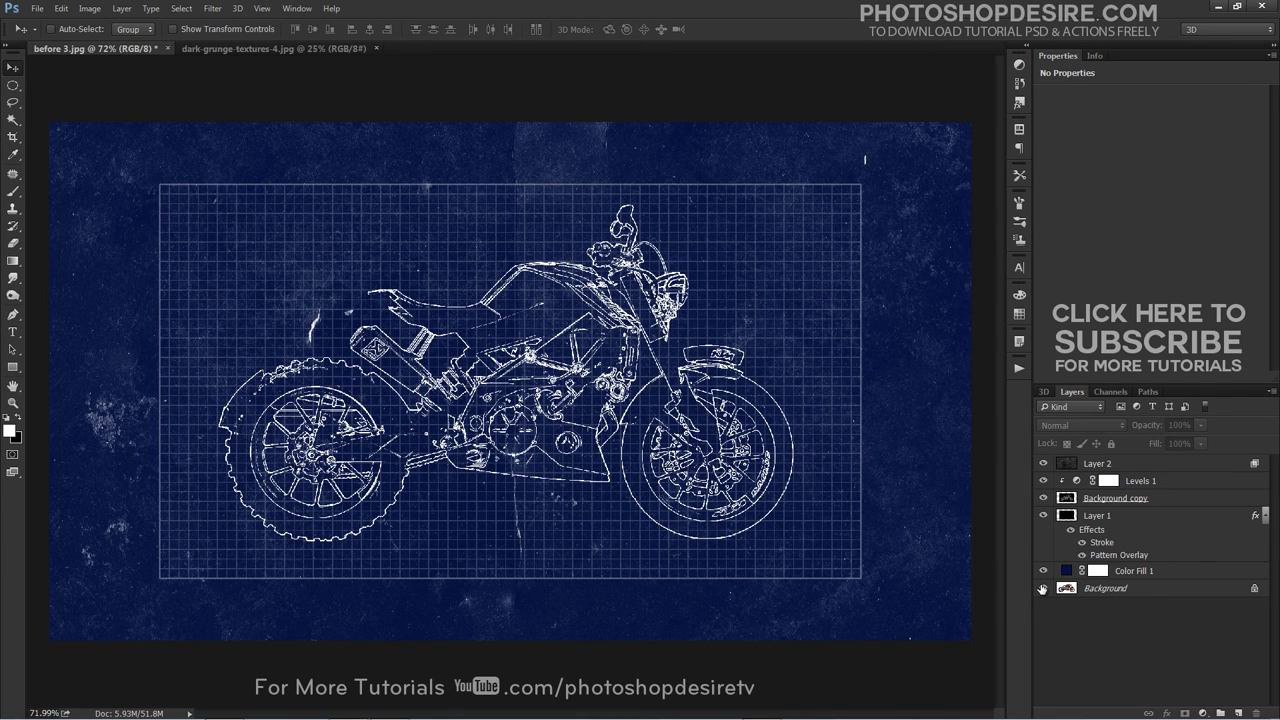
left_click(1042, 588, "alt")
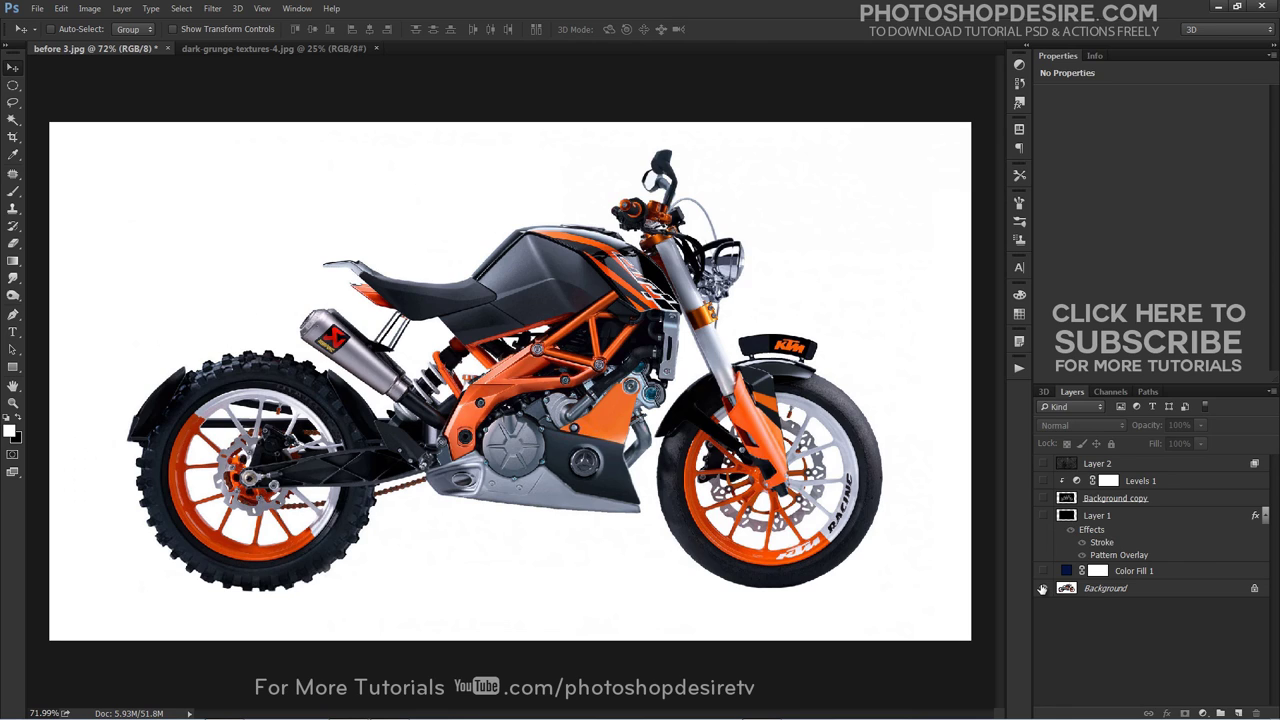
left_click(1042, 588, "alt")
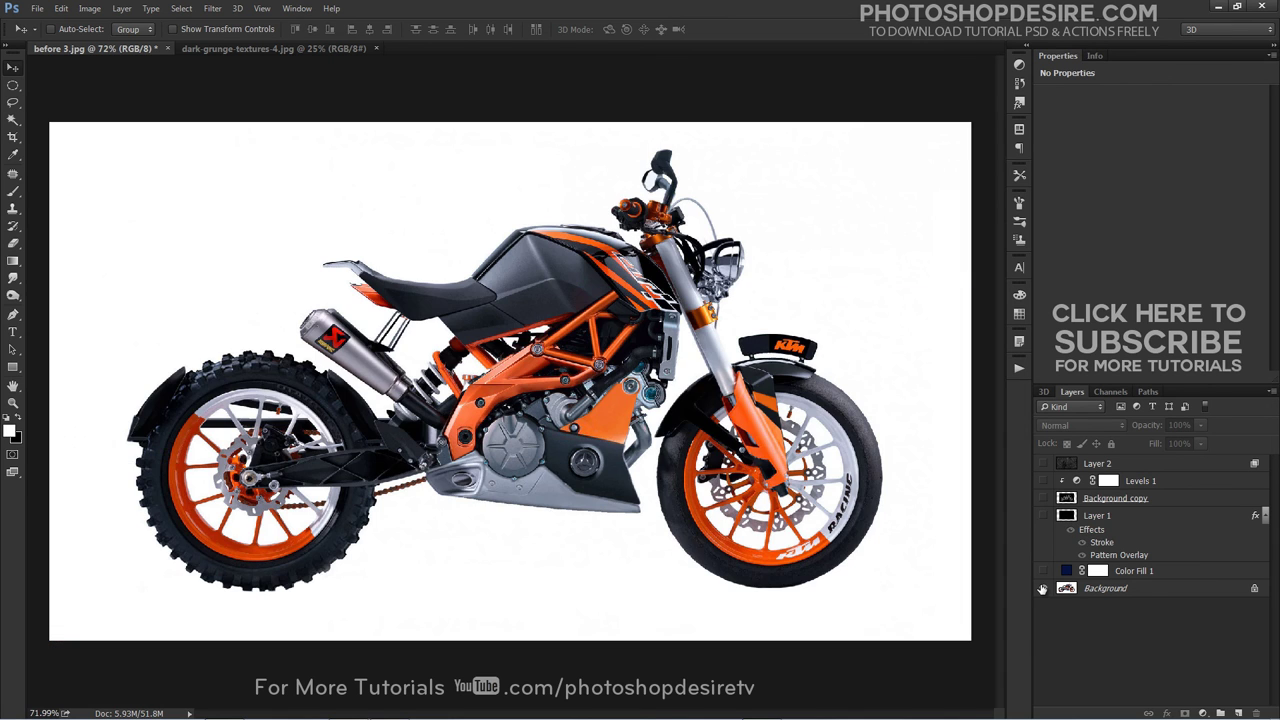